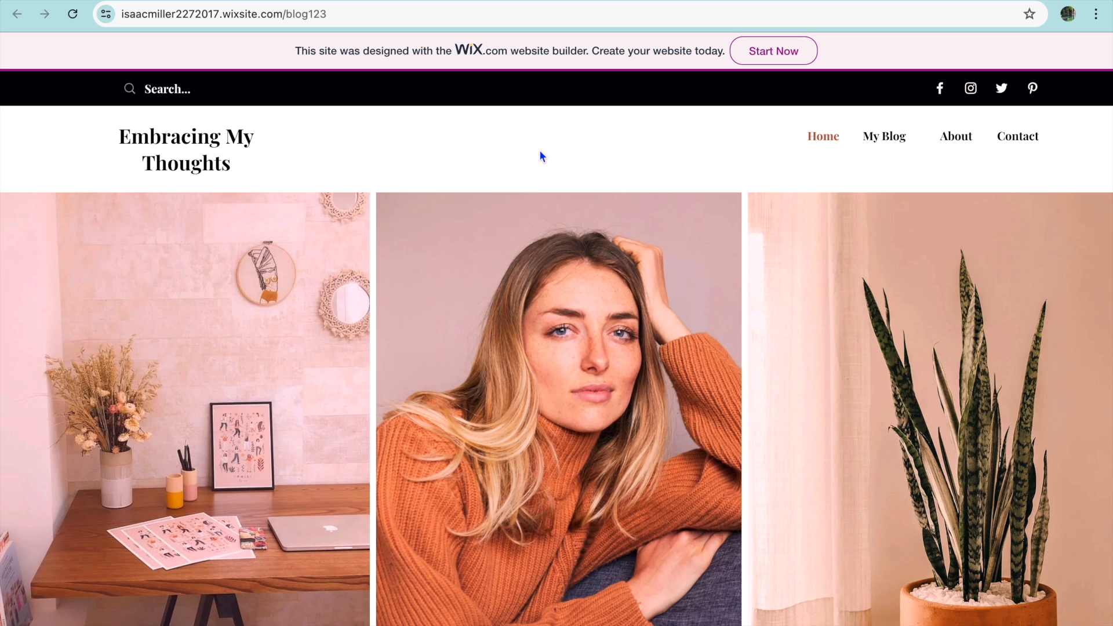
Switch to the published "Parents. Again." Google Sites blog and look over its home page.
click(616, 1)
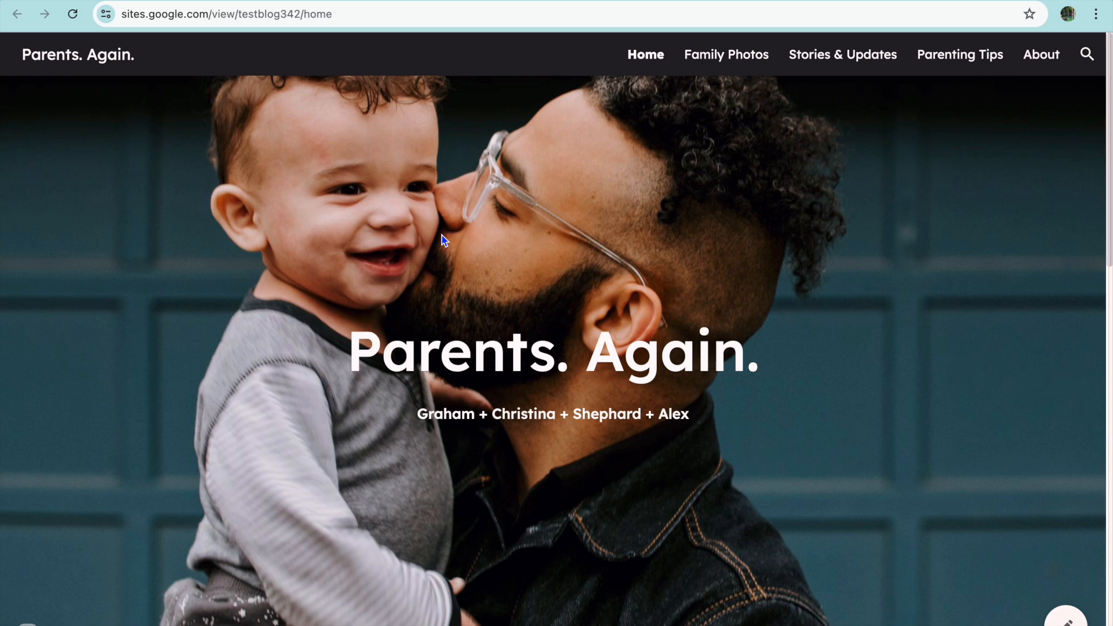
scroll(444, 240, down, 3)
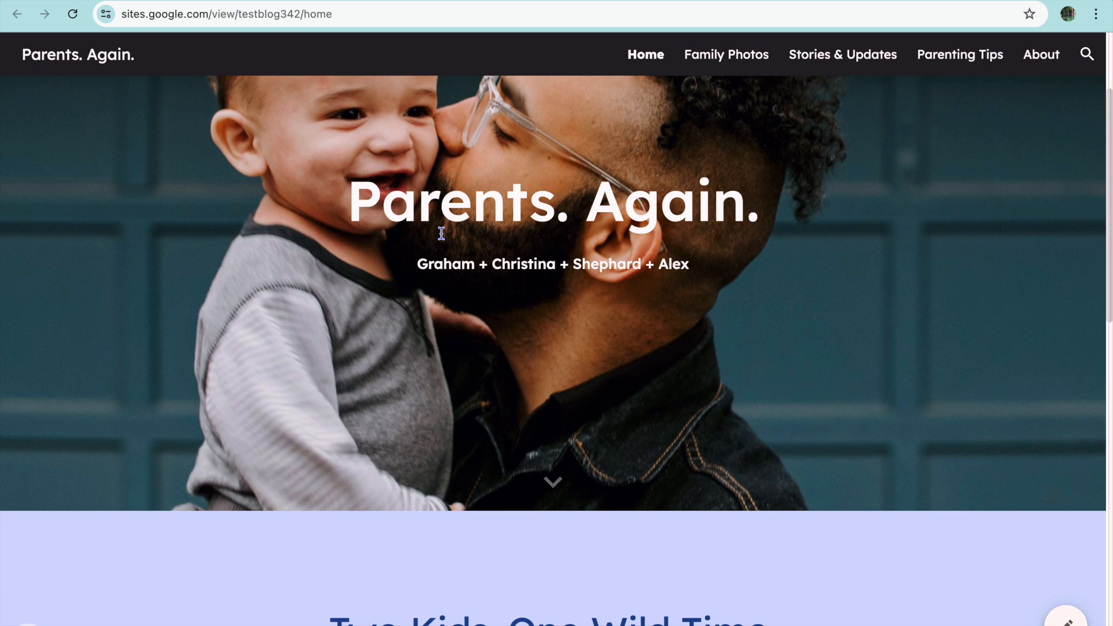
scroll(442, 233, up, 3)
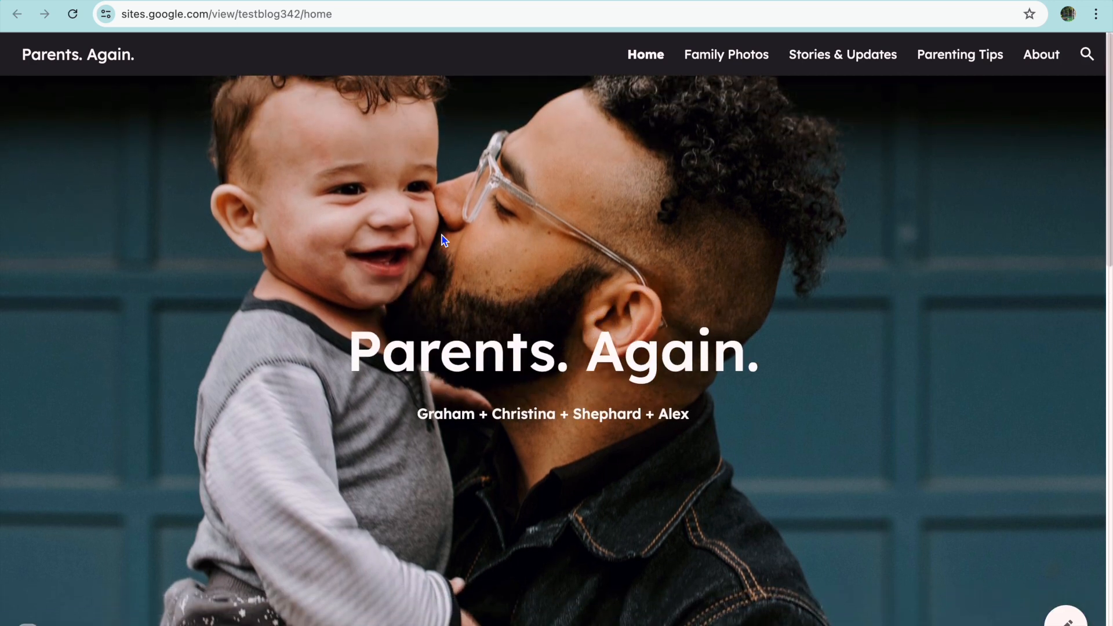
Browse the full Google Sites template gallery and create a site from the Family Update template.
click(781, 2)
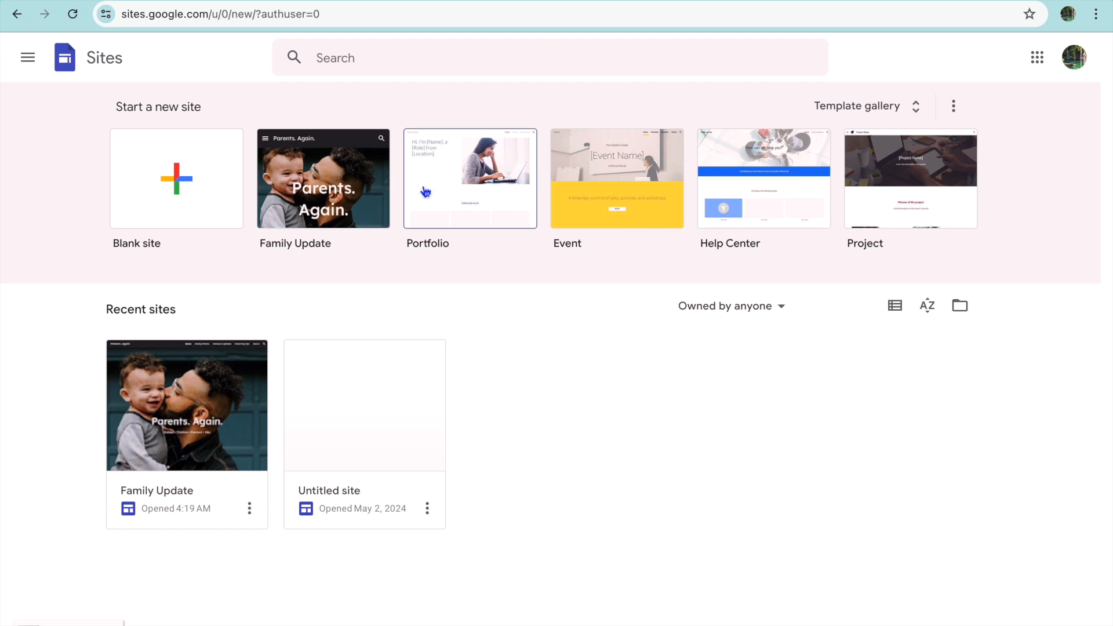
click(882, 114)
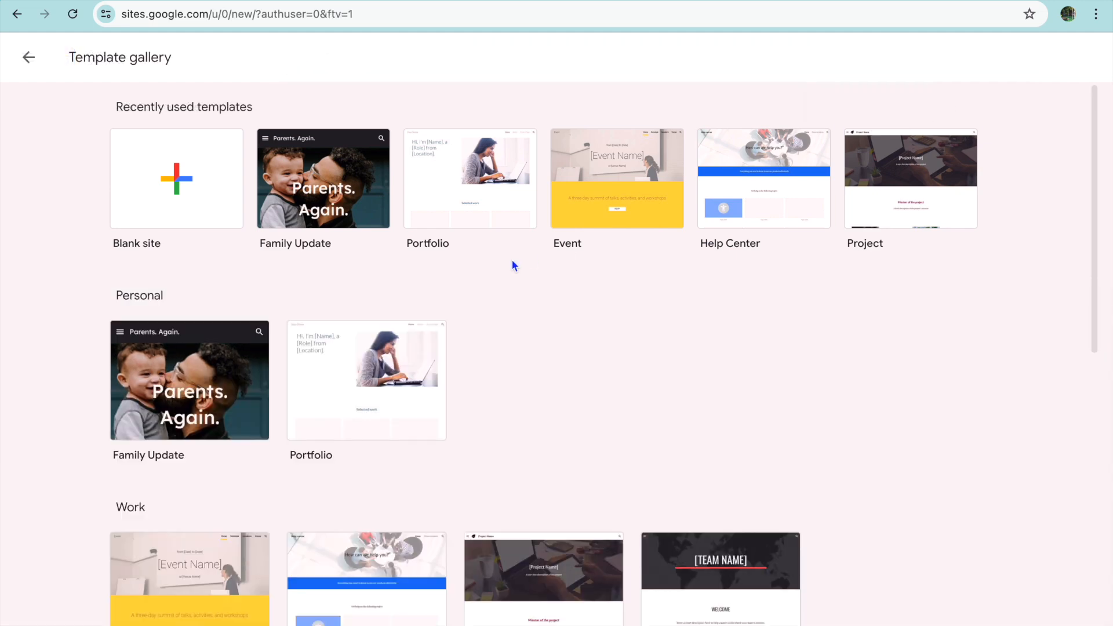
scroll(513, 264, down, 4)
scroll(512, 265, up, 4)
click(313, 198)
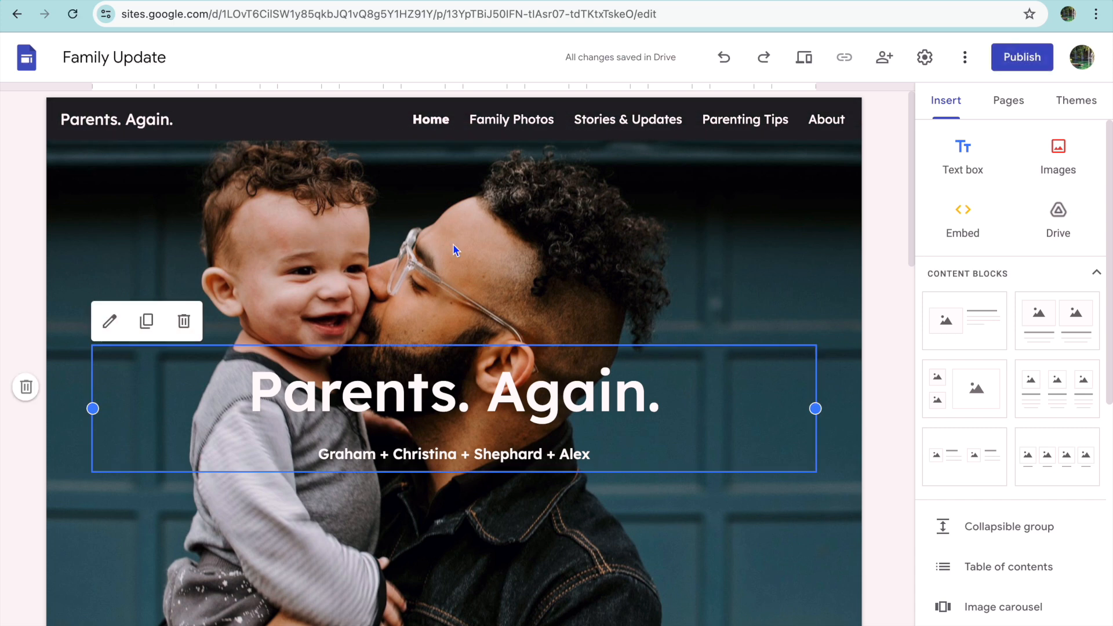
Upload the "Shopify Change Primary Market" thumbnail PNG from Downloads as the home page header image, and reset the header to its default background.
scroll(454, 246, down, 1)
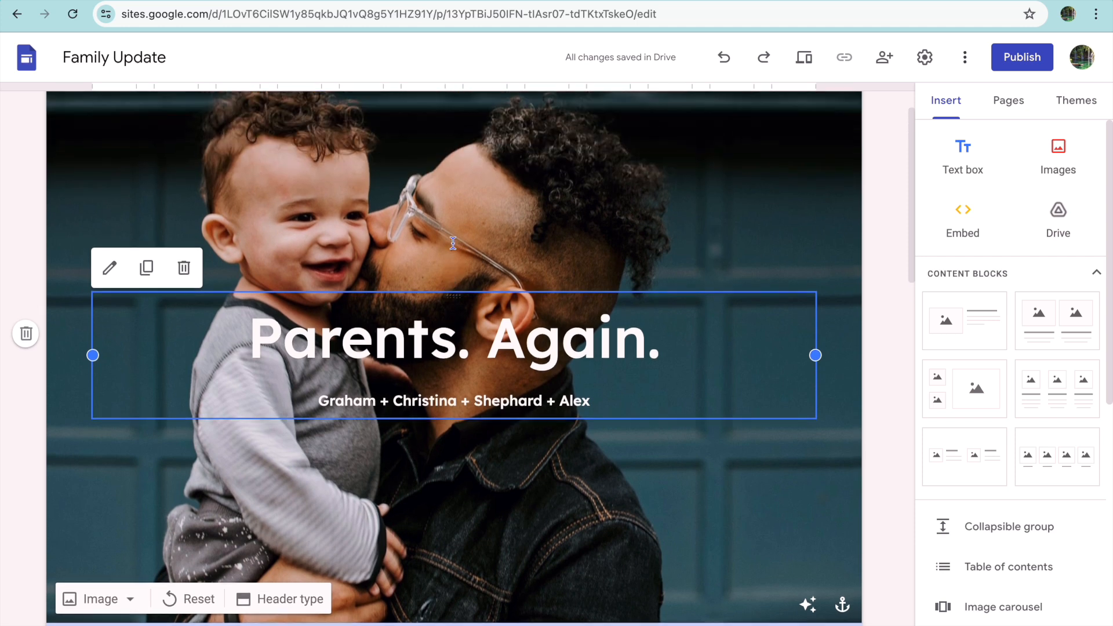
scroll(453, 244, up, 1)
click(454, 211)
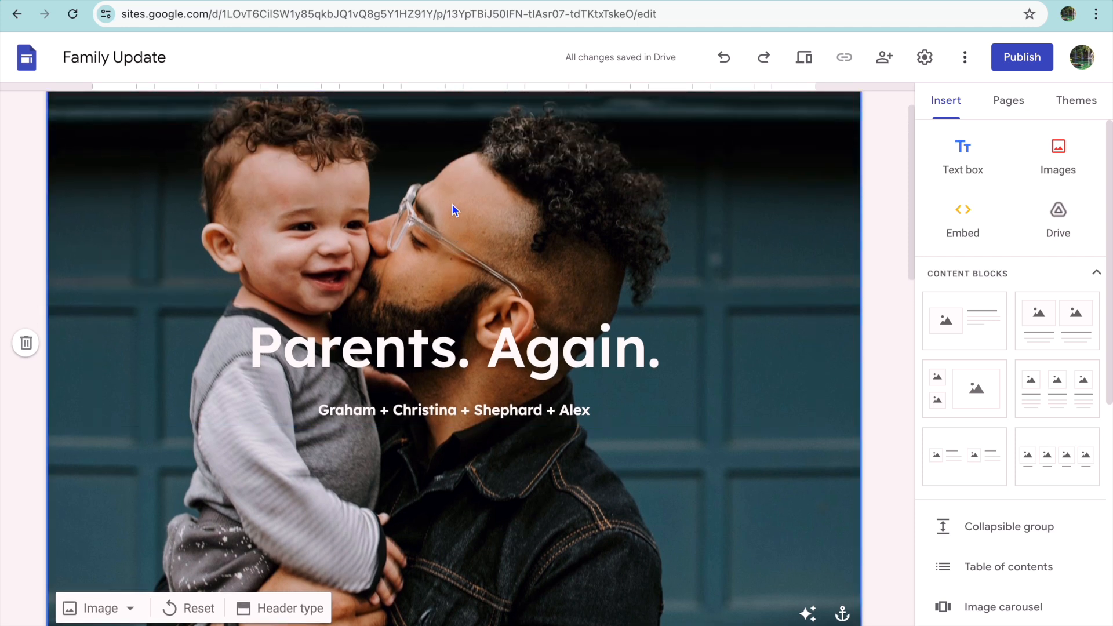
scroll(454, 210, up, 1)
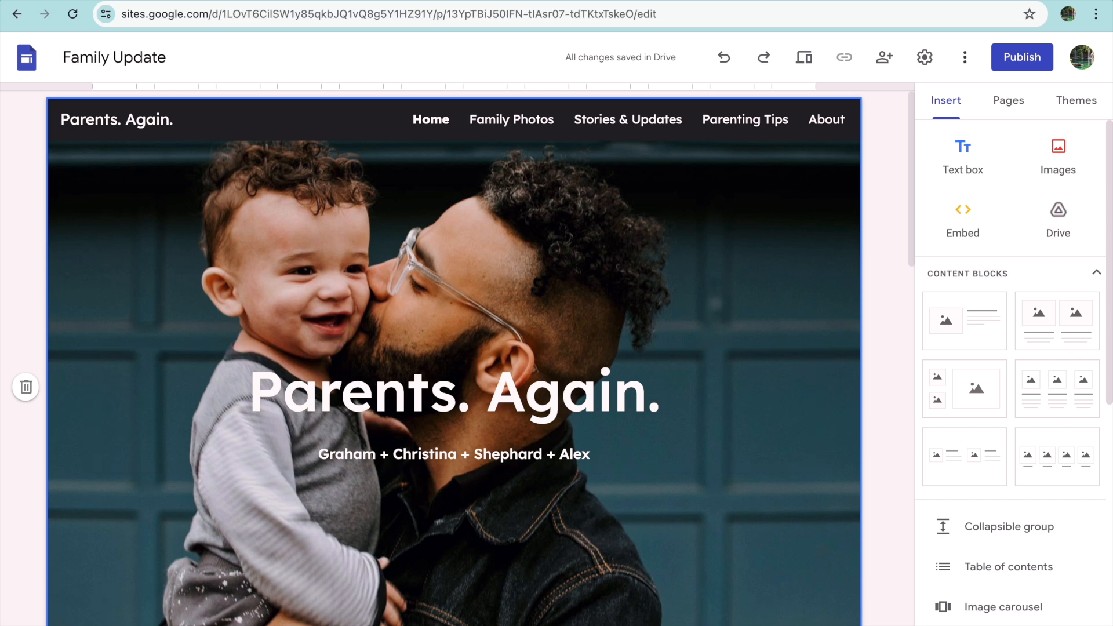
scroll(454, 358, down, 1)
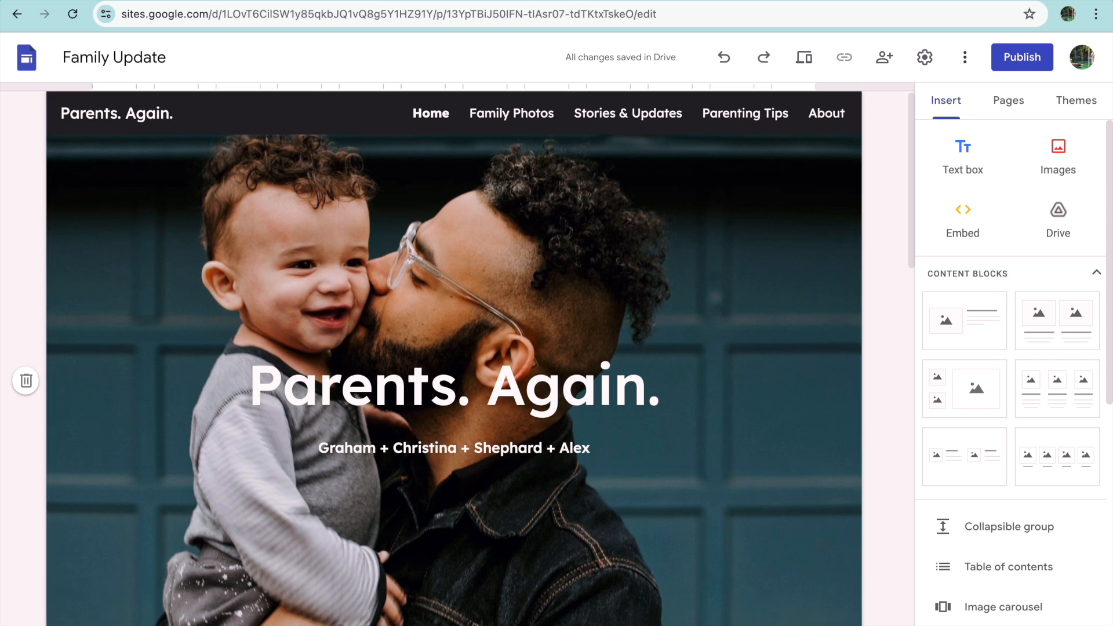
scroll(454, 358, down, 2)
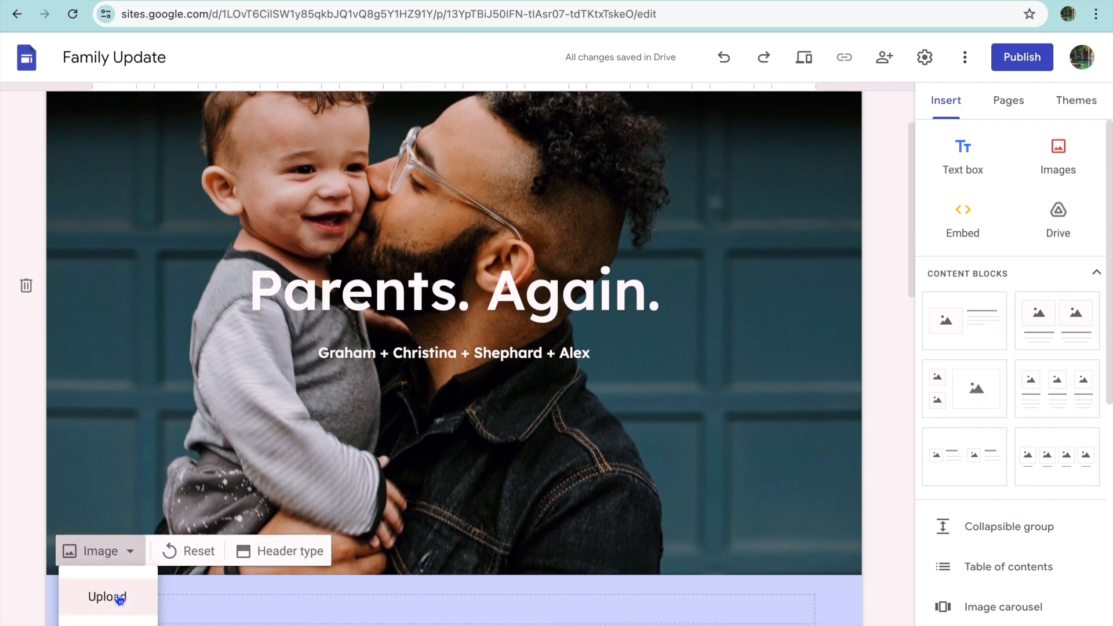
click(117, 599)
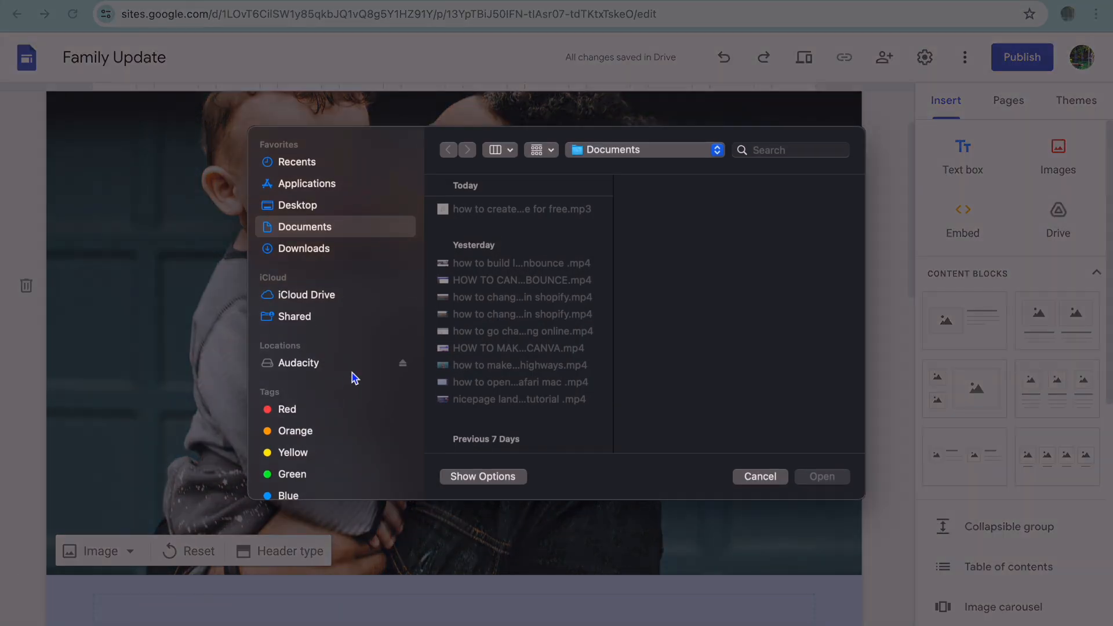
click(323, 248)
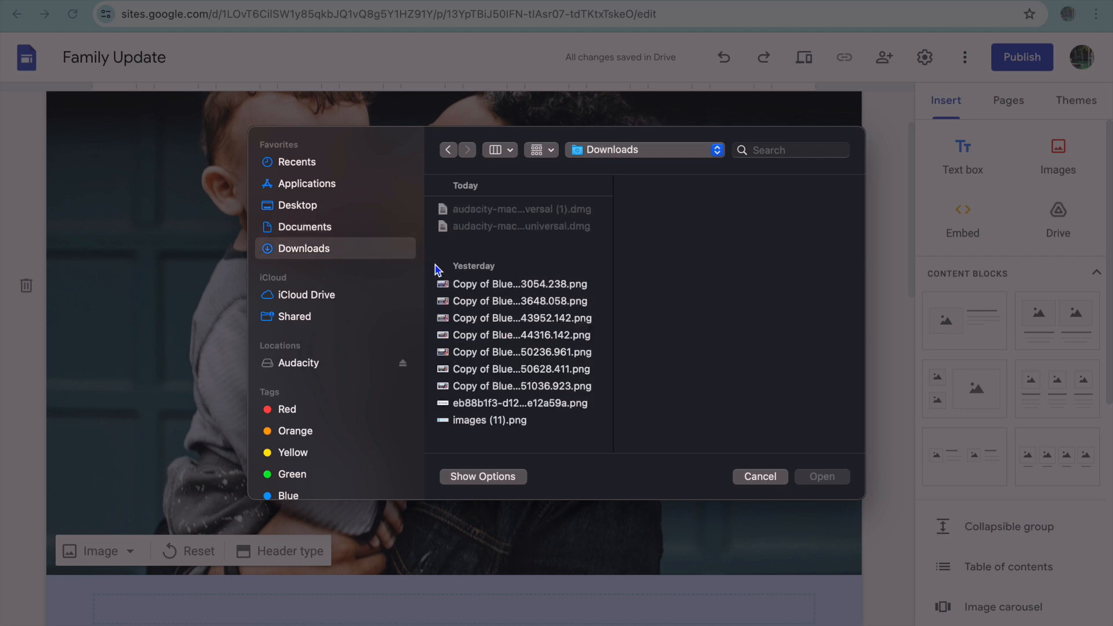
click(511, 306)
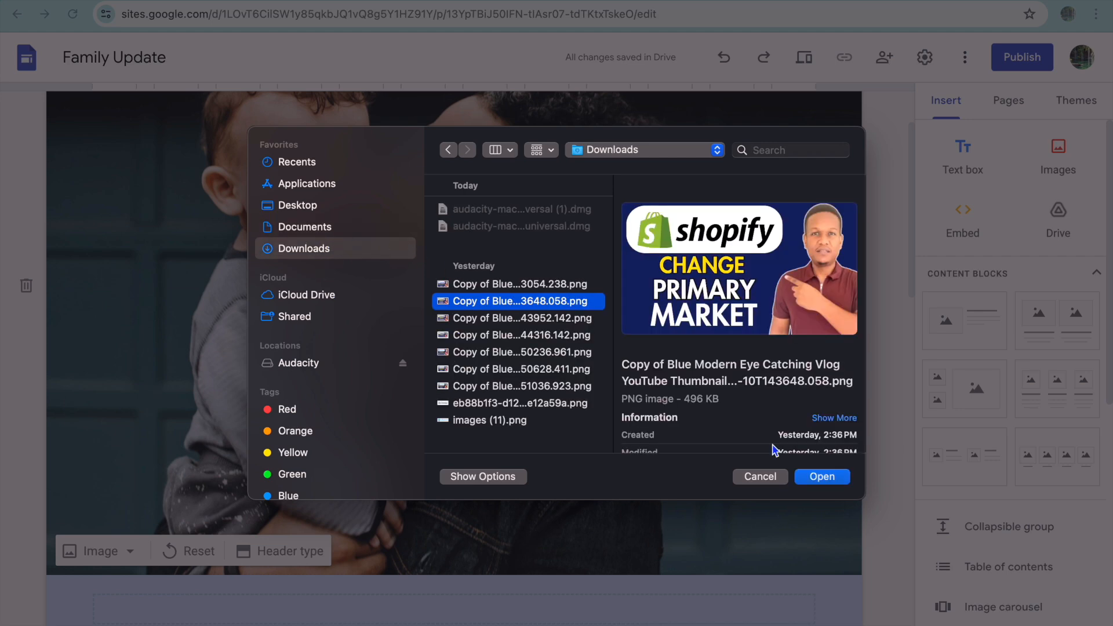
click(836, 478)
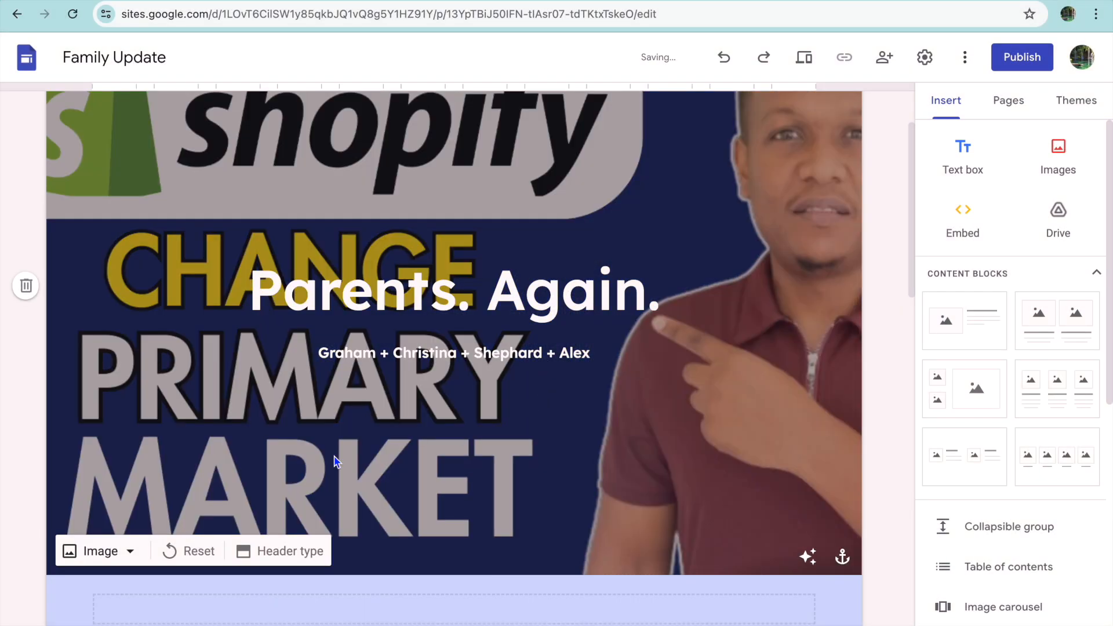
click(174, 551)
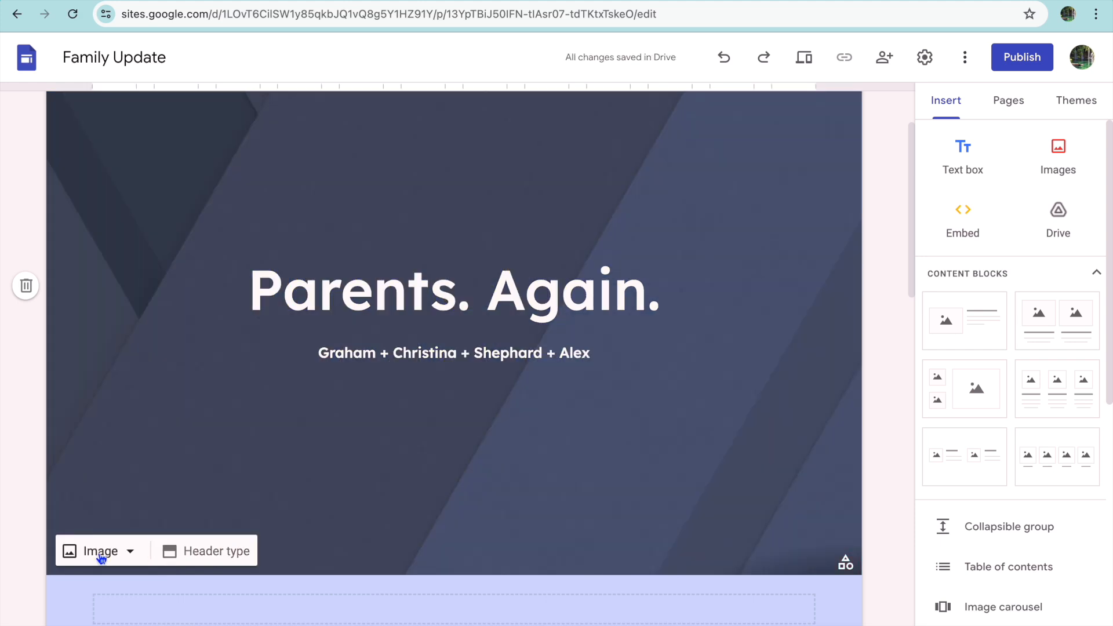
Examine the home page's editable title, introduction text, and the three photo columns with their link buttons and descriptions.
click(339, 311)
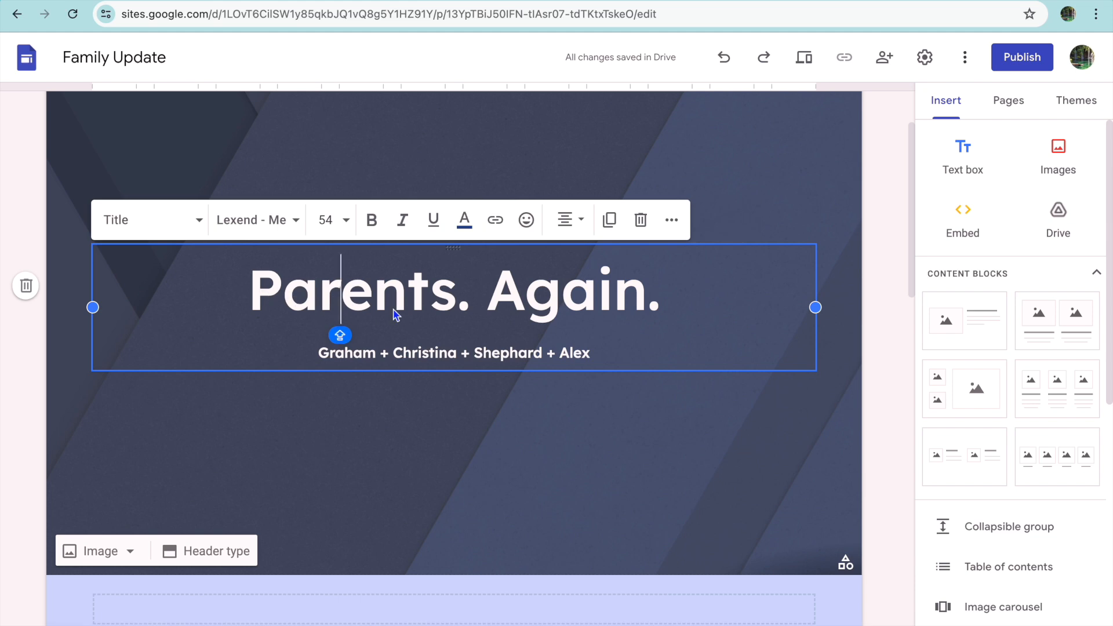
scroll(393, 313, down, 5)
scroll(393, 315, down, 1)
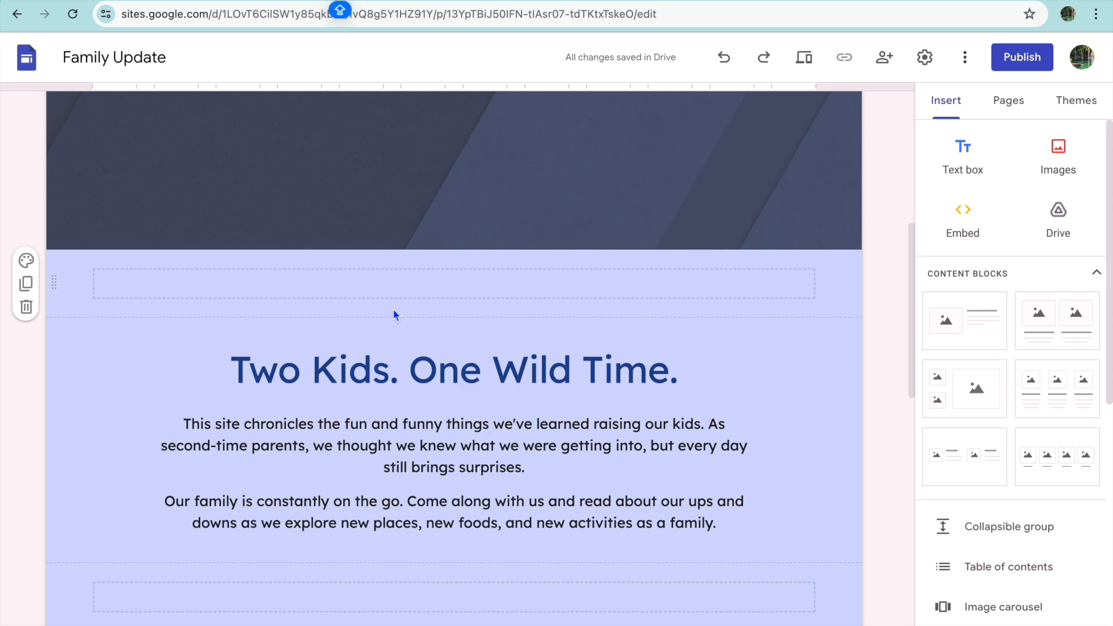
scroll(394, 310, down, 3)
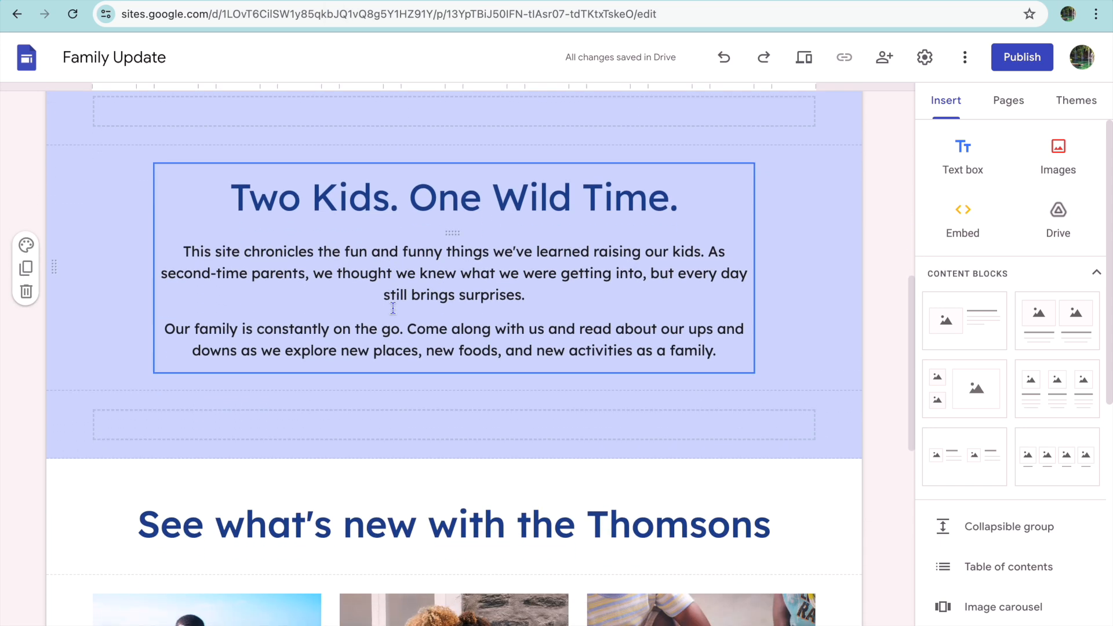
click(393, 309)
scroll(400, 301, down, 5)
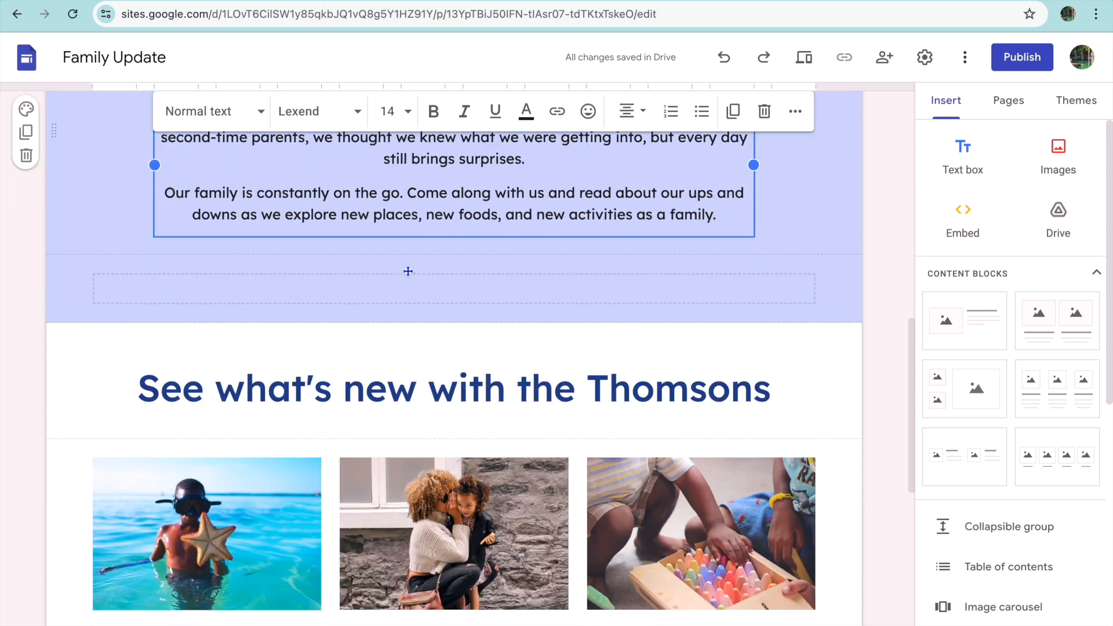
click(431, 383)
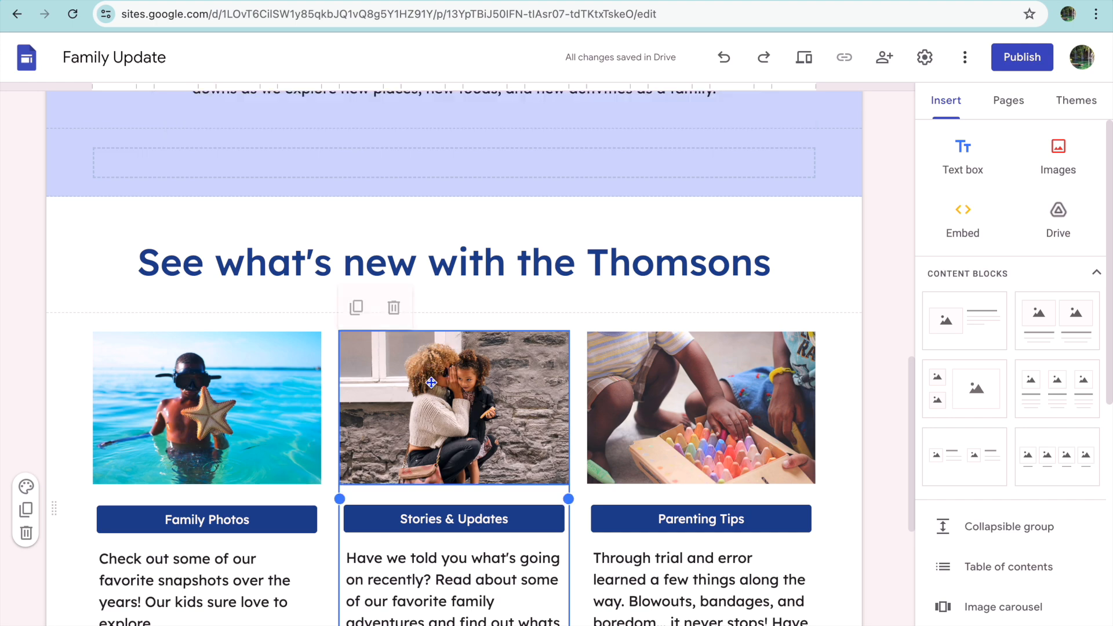
scroll(431, 382, down, 3)
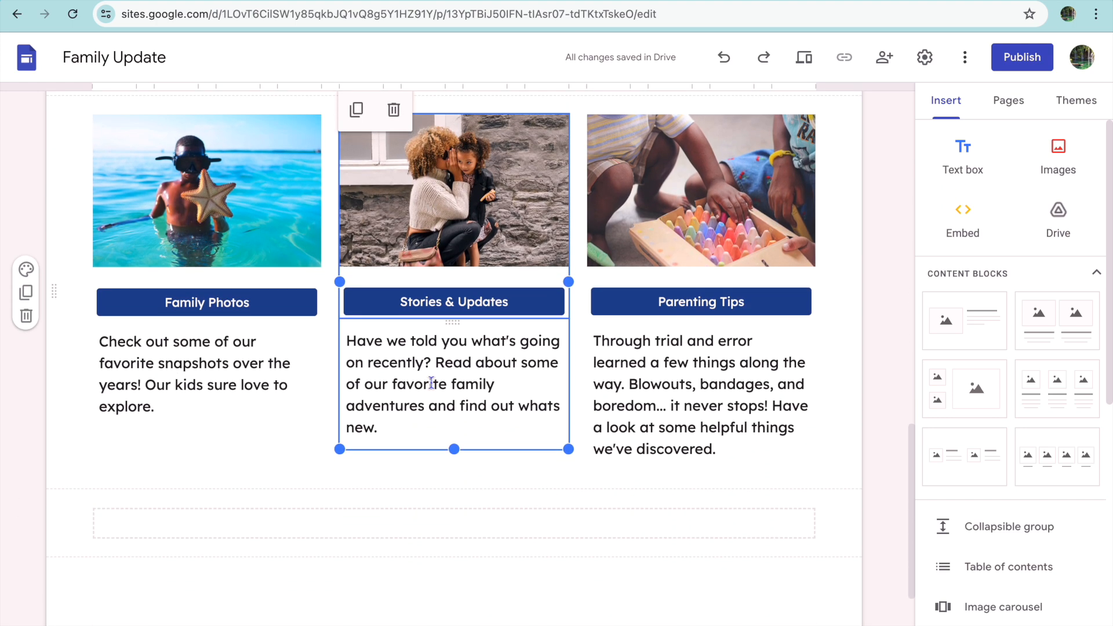
scroll(431, 382, up, 18)
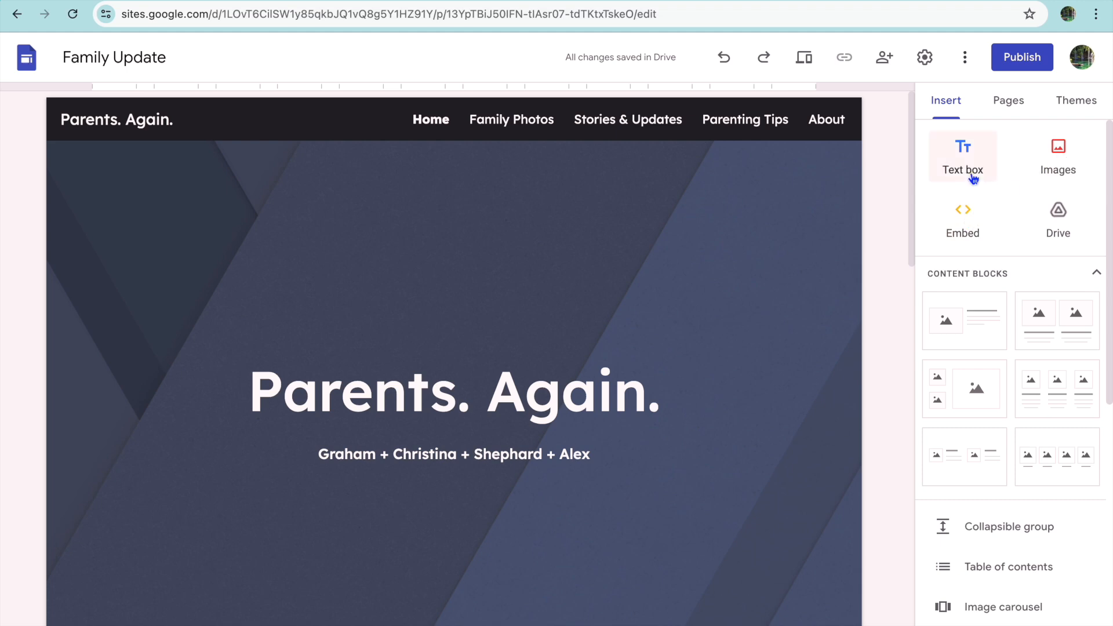
Review the elements that can be inserted, checking the Social links dialog without adding any links.
scroll(973, 177, down, 3)
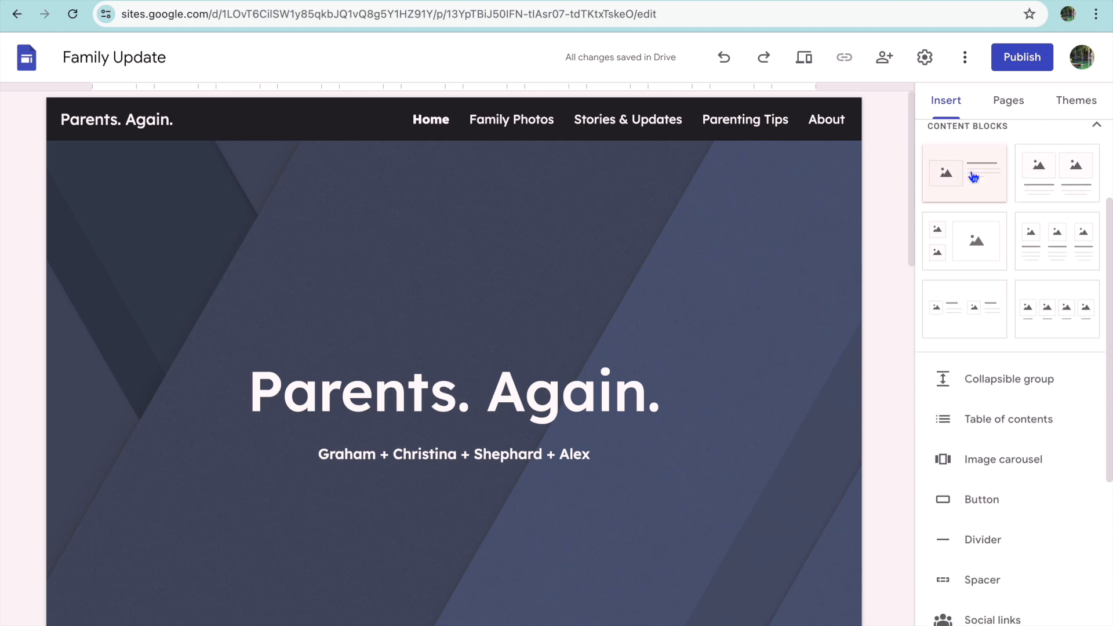
scroll(973, 177, down, 5)
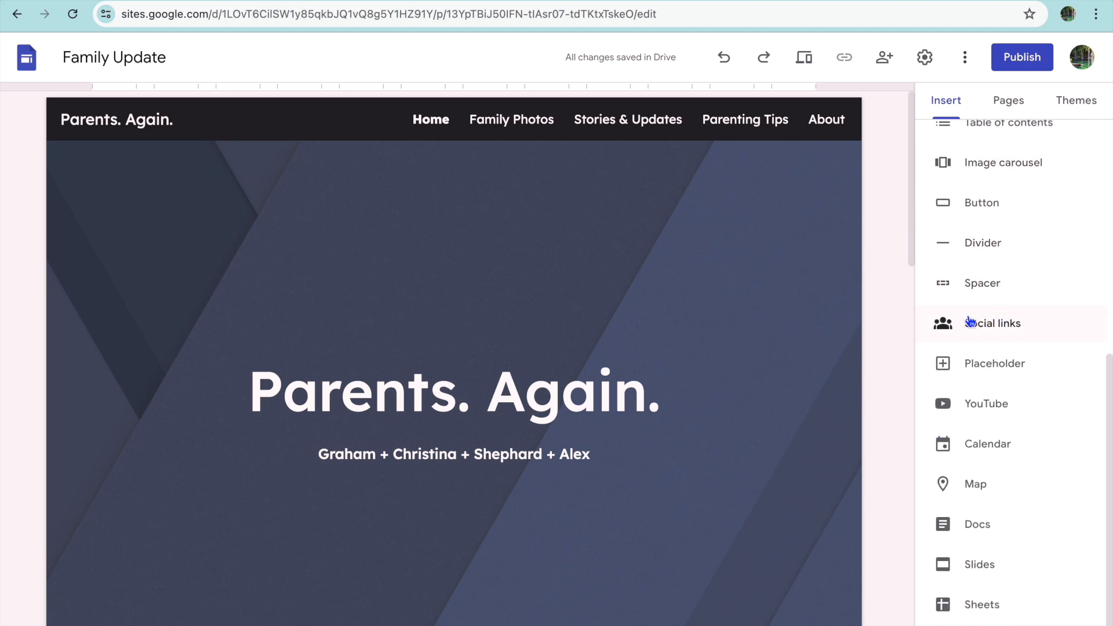
click(989, 326)
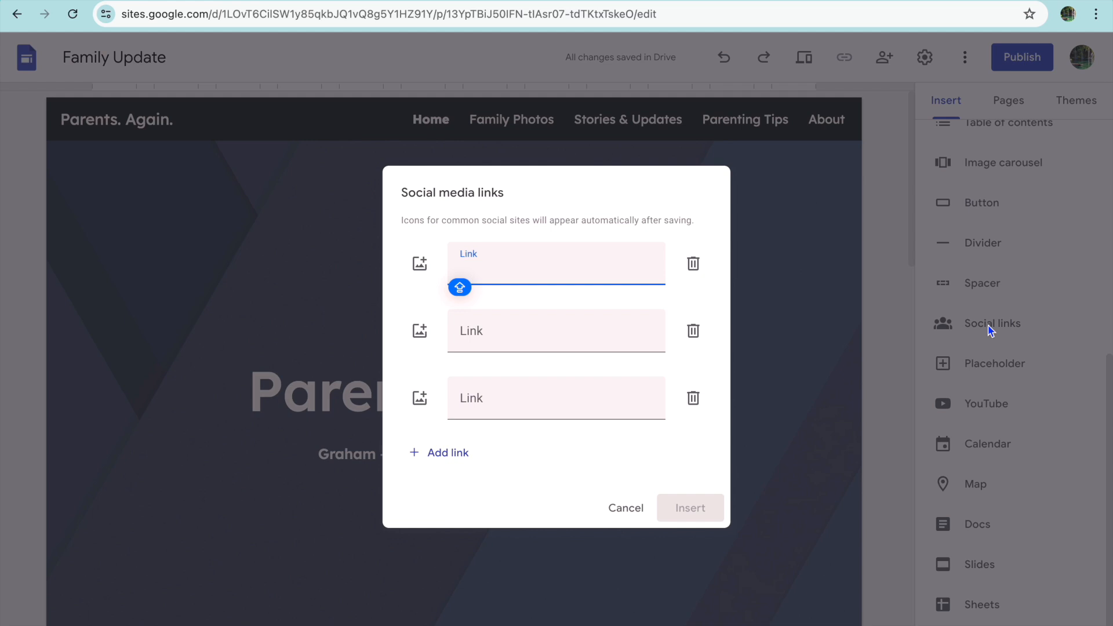
click(640, 507)
scroll(993, 464, down, 1)
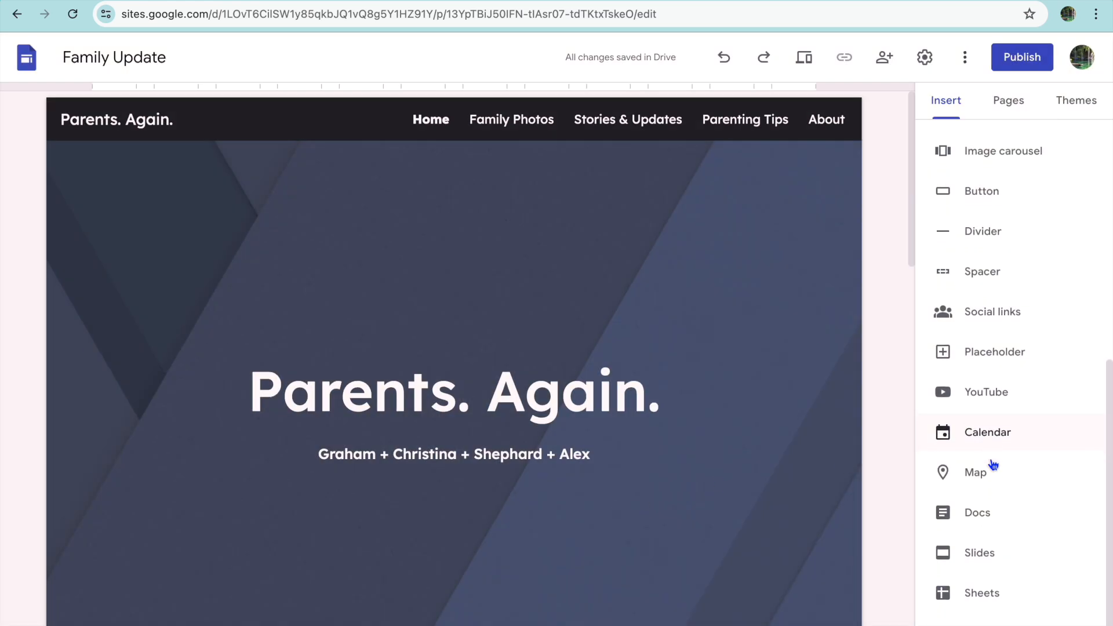
scroll(992, 463, up, 10)
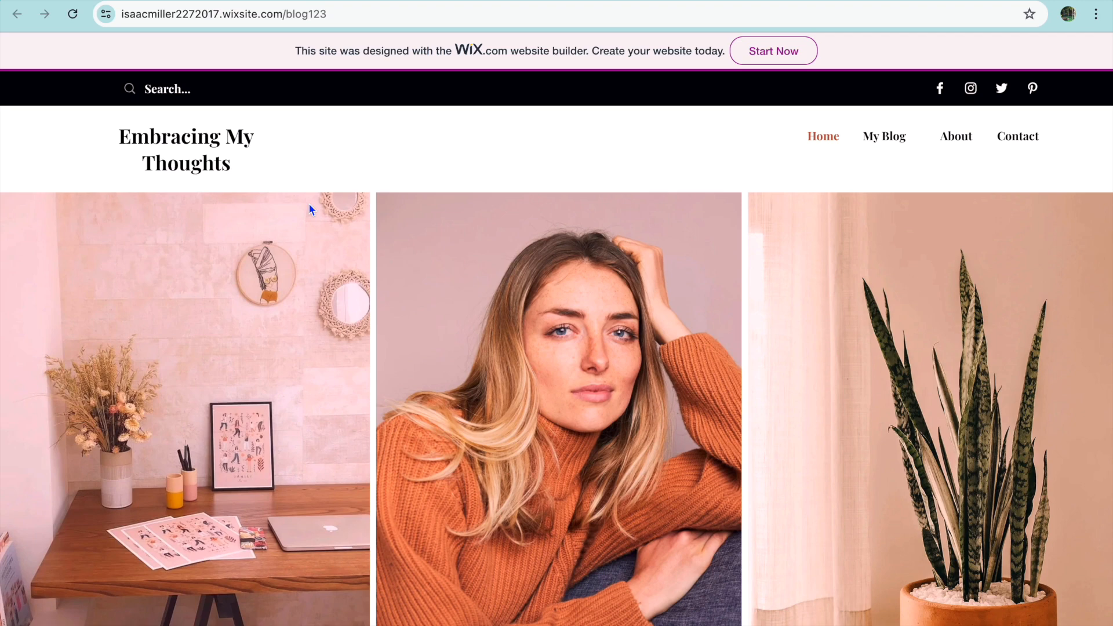
Switch to the "Embracing My Thoughts" Wix blog and examine its home page down to the contact form.
scroll(310, 206, down, 10)
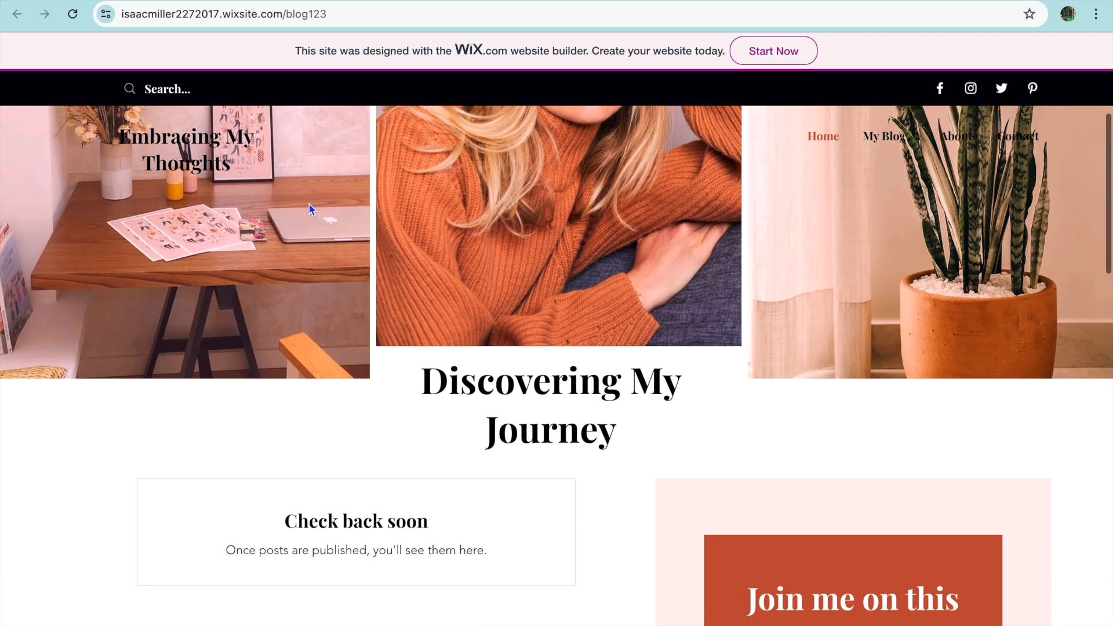
scroll(309, 207, down, 10)
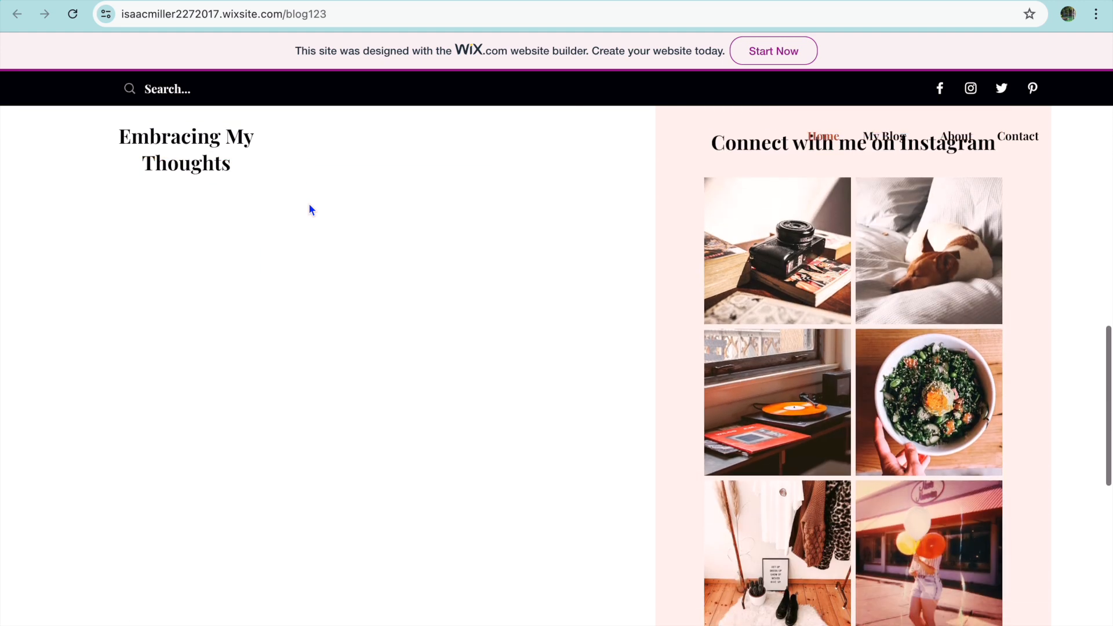
scroll(311, 198, down, 2)
scroll(313, 196, down, 6)
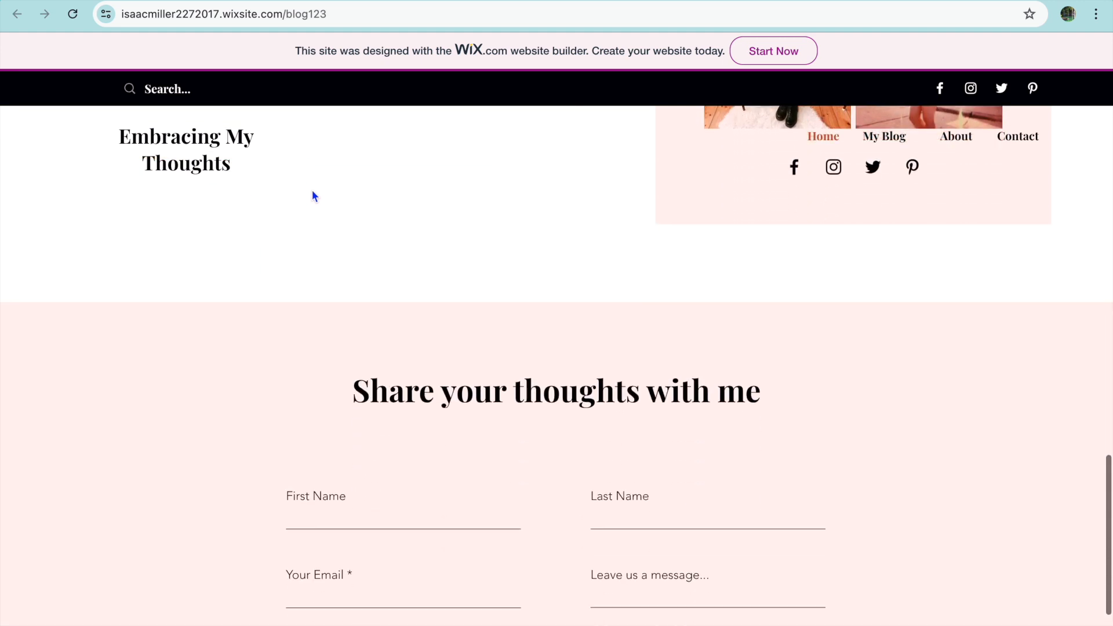
key(Home)
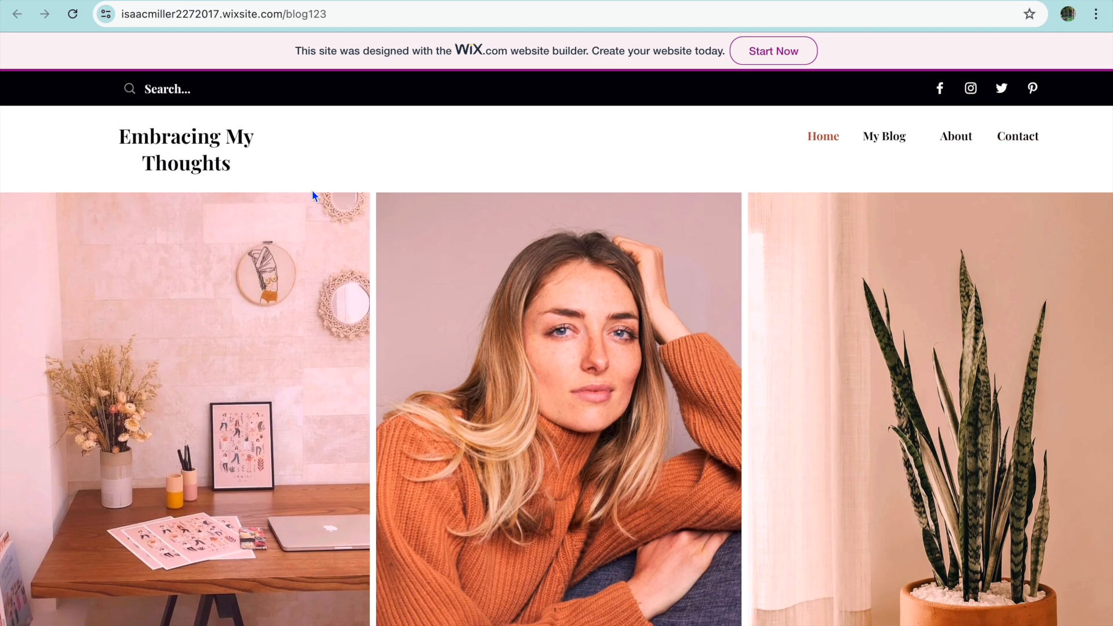
Start a new site from the Wix Sites dashboard, choosing to set it up without the AI chat.
click(301, 53)
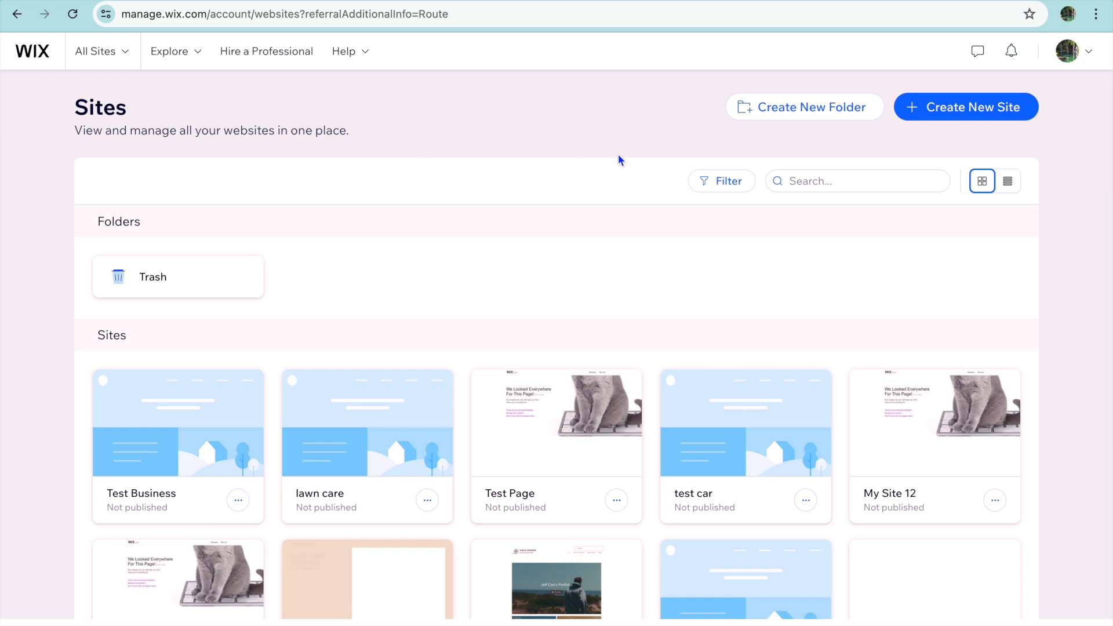
click(959, 116)
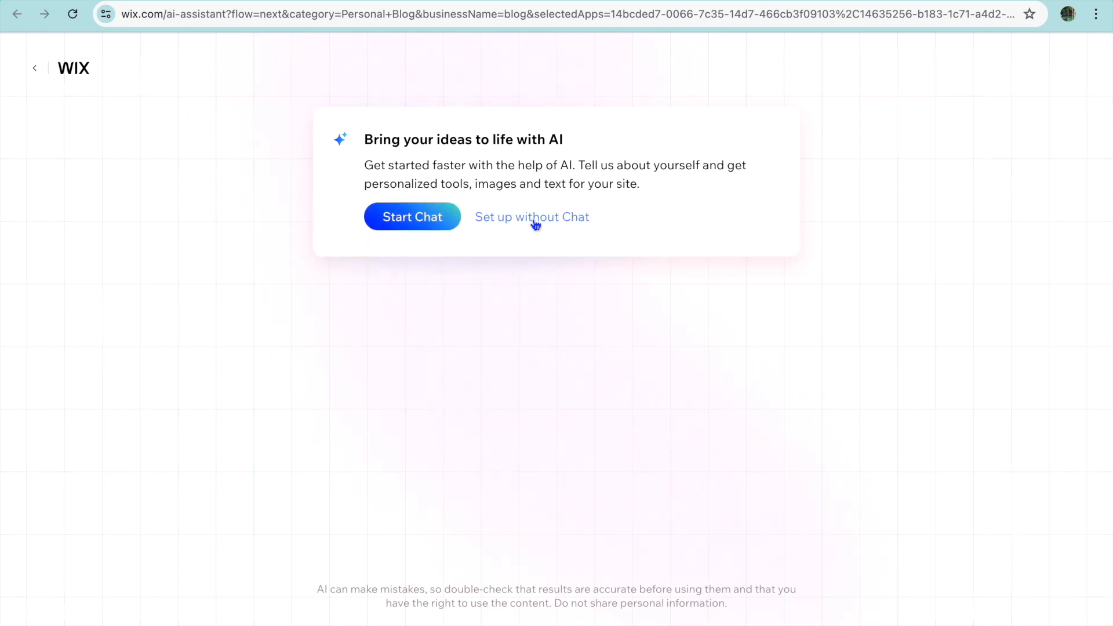
click(536, 218)
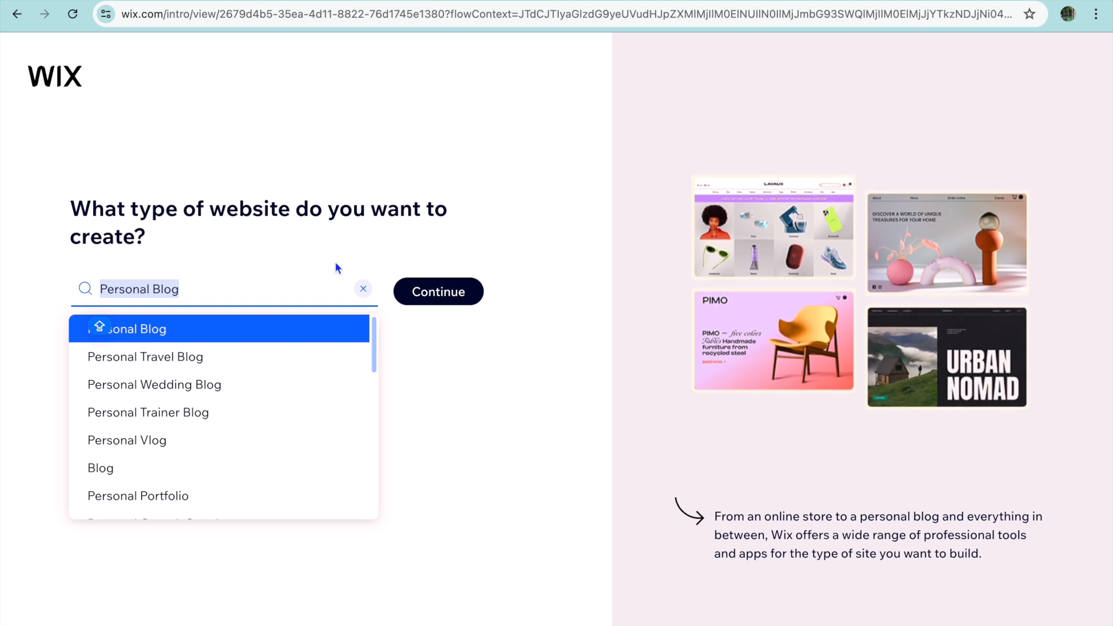
Choose Family Blog as the type of website to create and continue to the site setup.
click(200, 287)
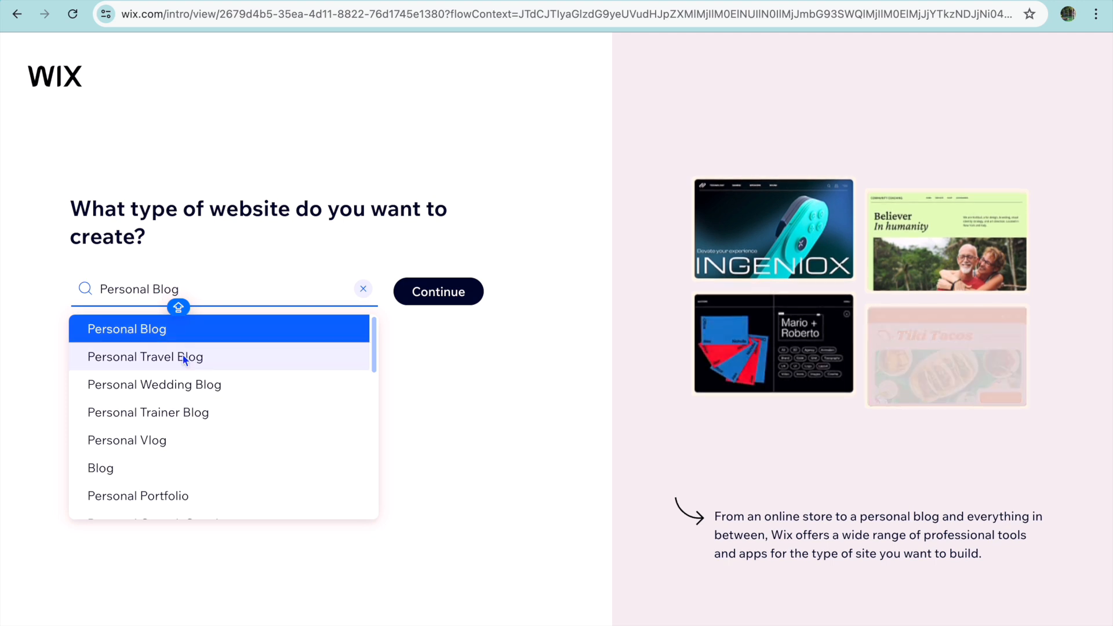
scroll(184, 361, down, 2)
scroll(184, 361, down, 5)
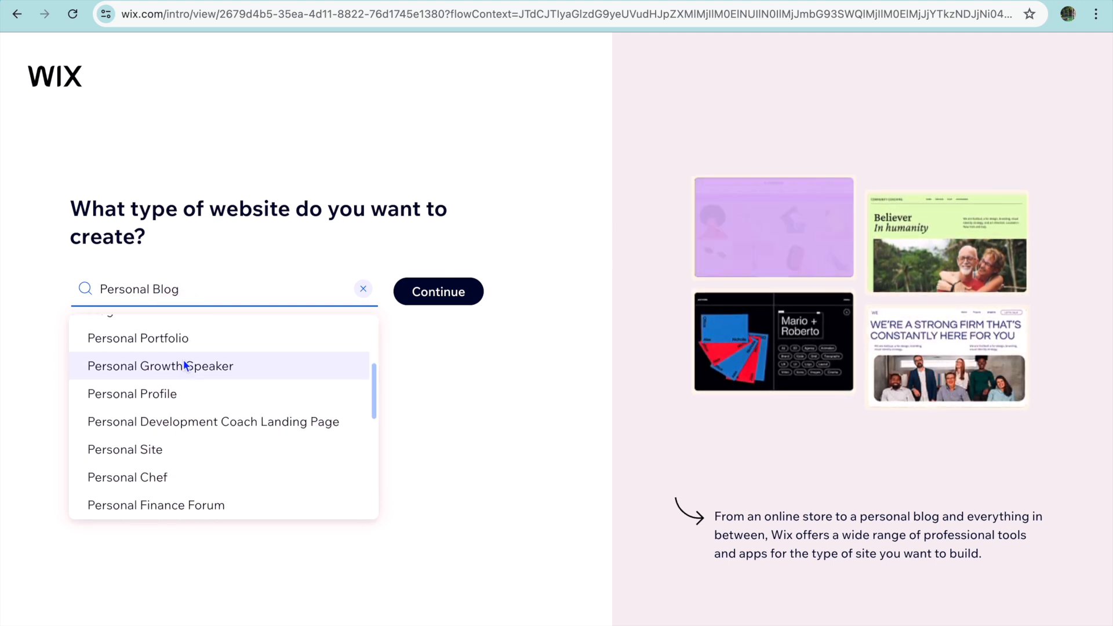
scroll(184, 362, down, 2)
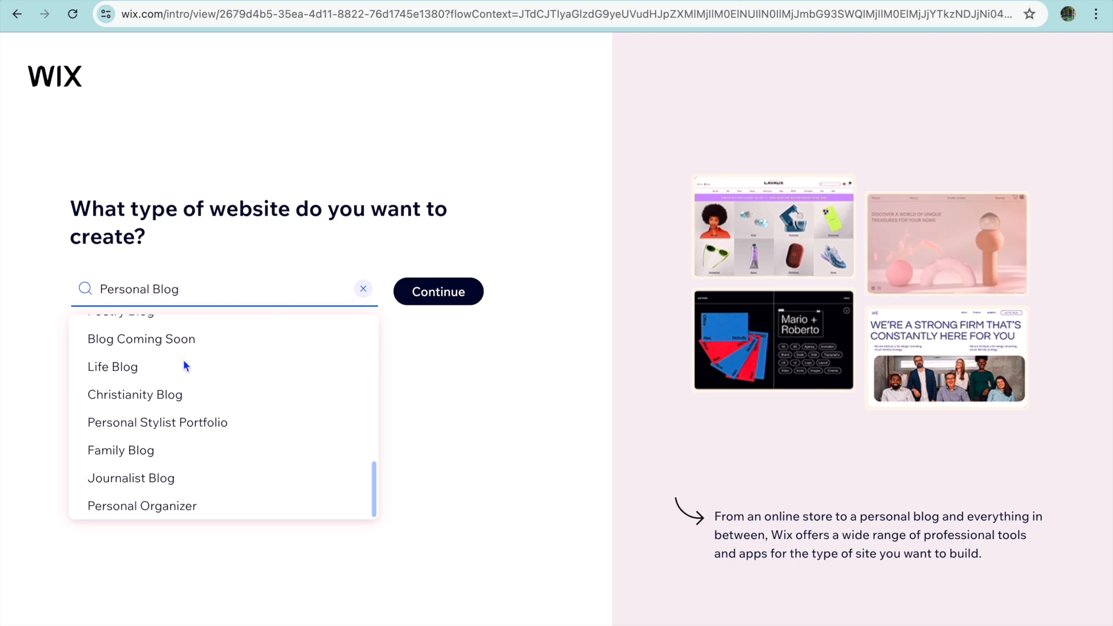
scroll(183, 362, up, 1)
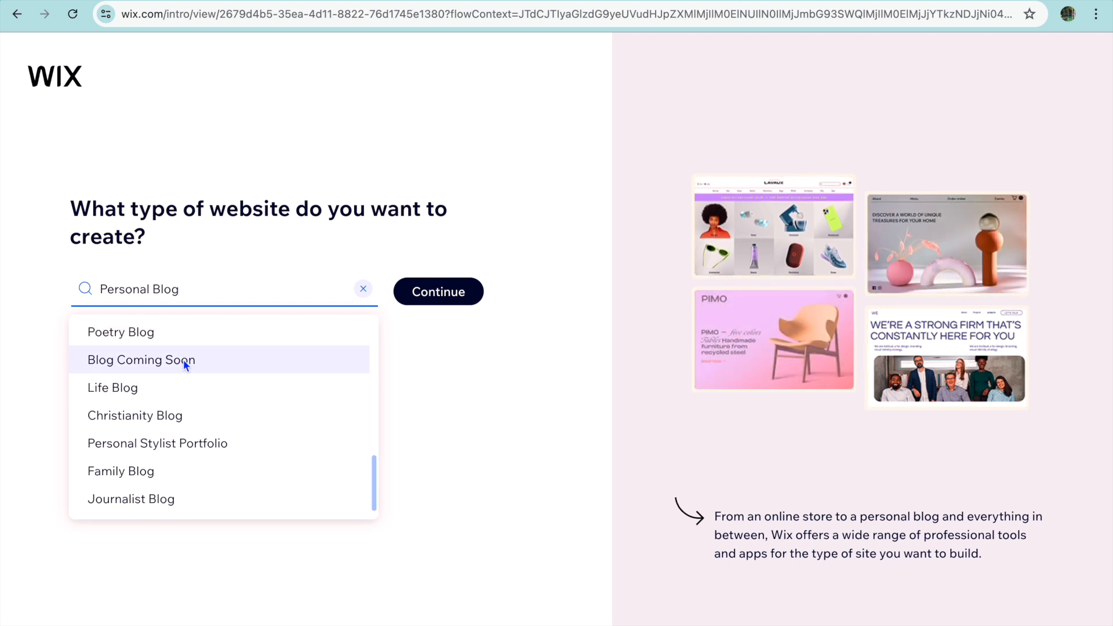
scroll(184, 359, up, 1)
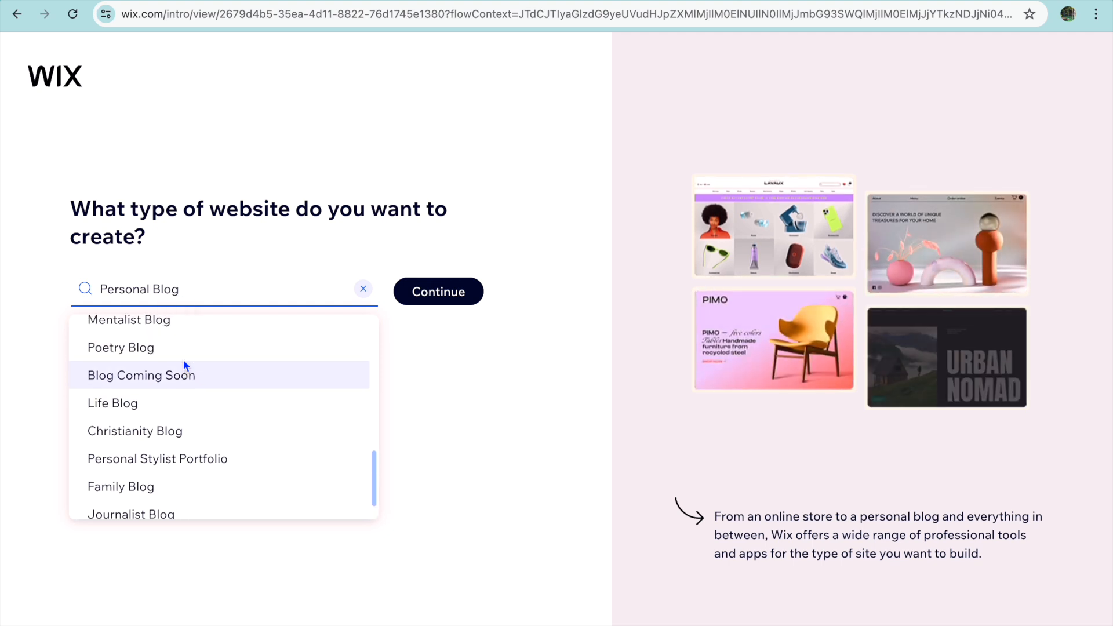
click(160, 481)
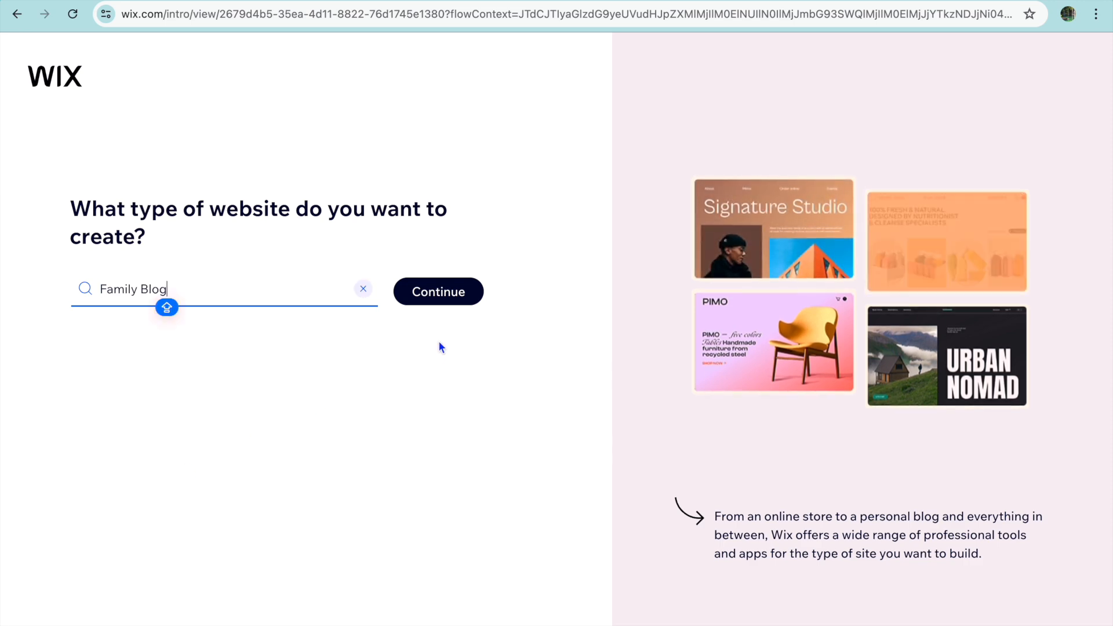
click(436, 296)
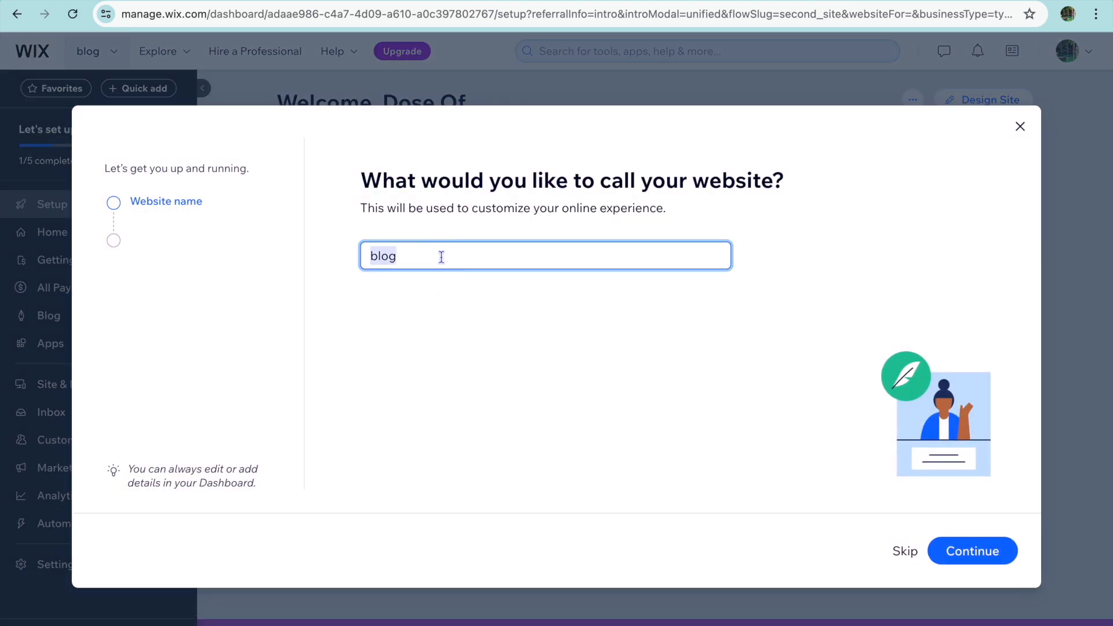
Name the website FAMILY BLOG and set its goals to Share knowledge and Display creative work.
text(FAMILY BLOG)
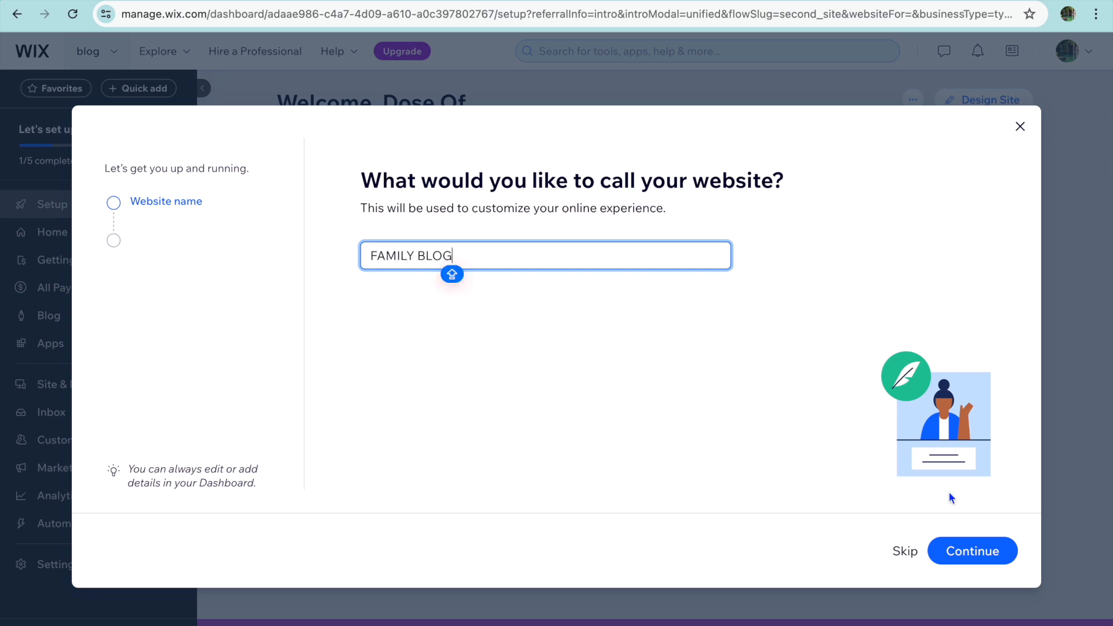
click(964, 552)
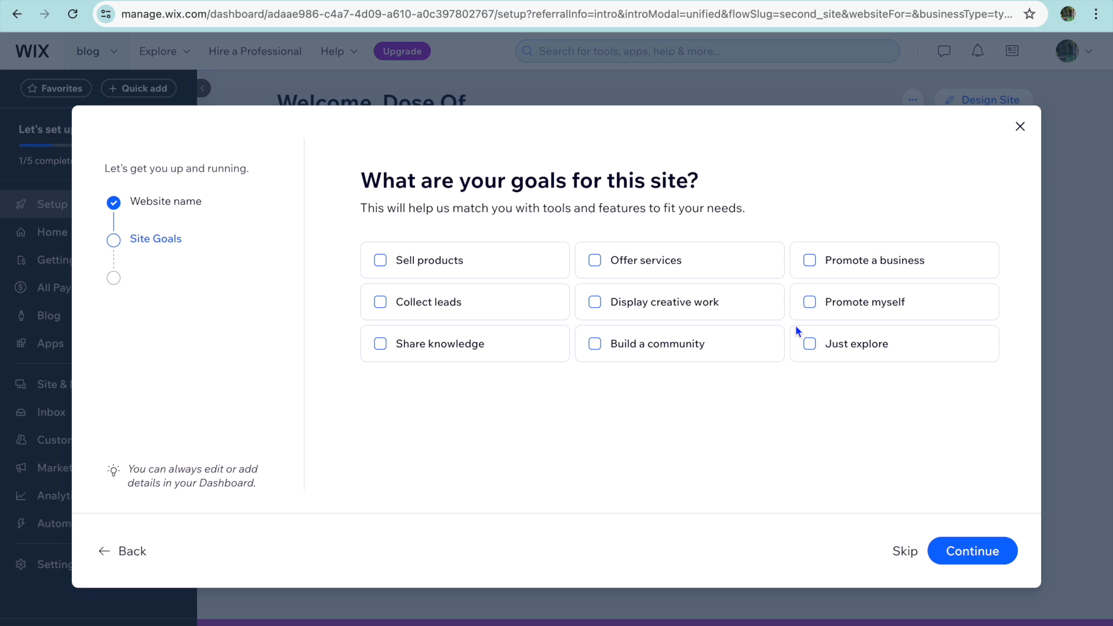
click(418, 343)
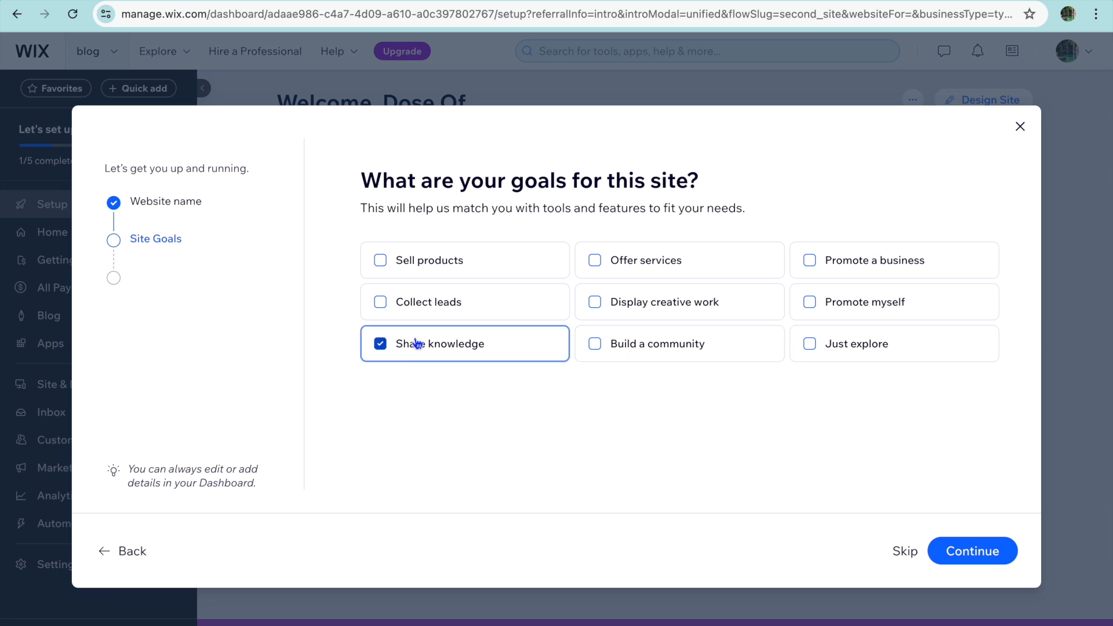
click(602, 314)
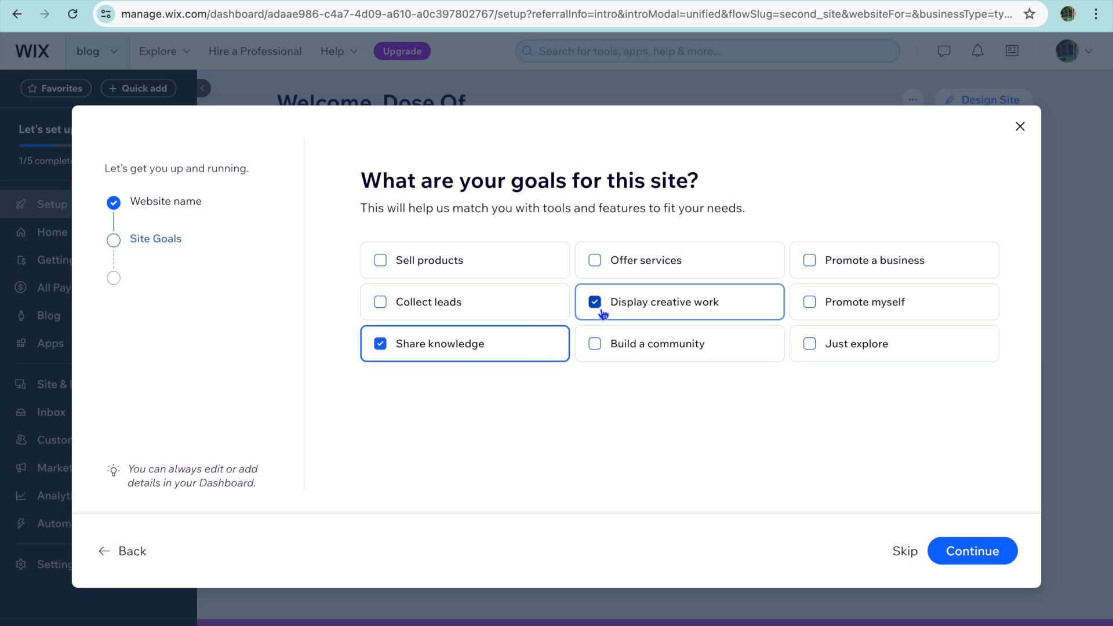
click(972, 552)
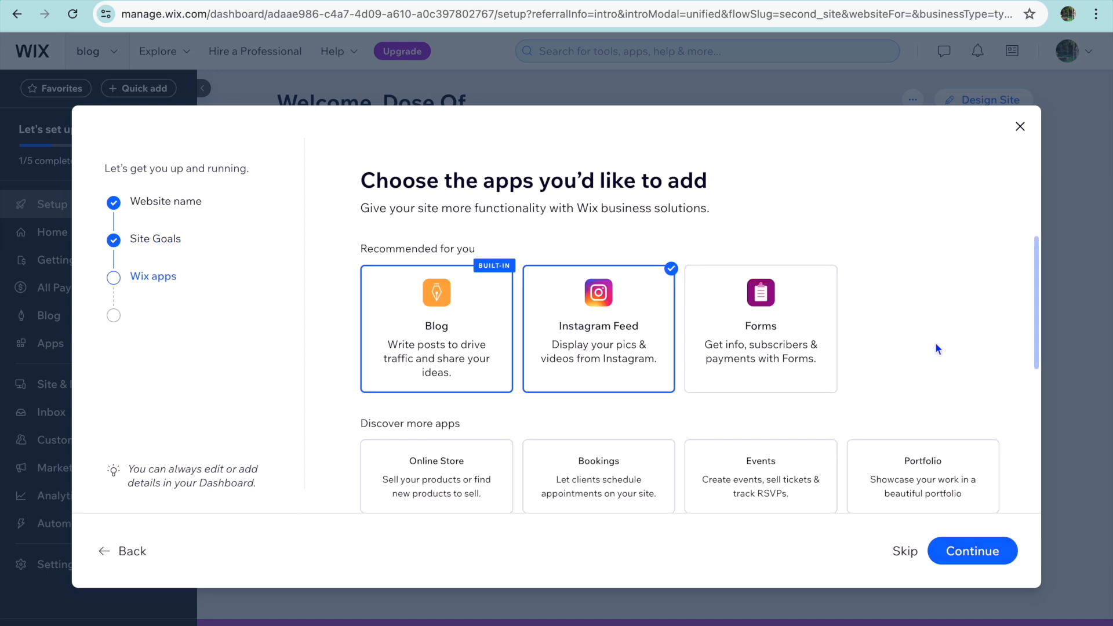
Keep the preselected Blog and Instagram Feed apps and finish the setup questions to reach the site dashboard.
scroll(935, 332, down, 2)
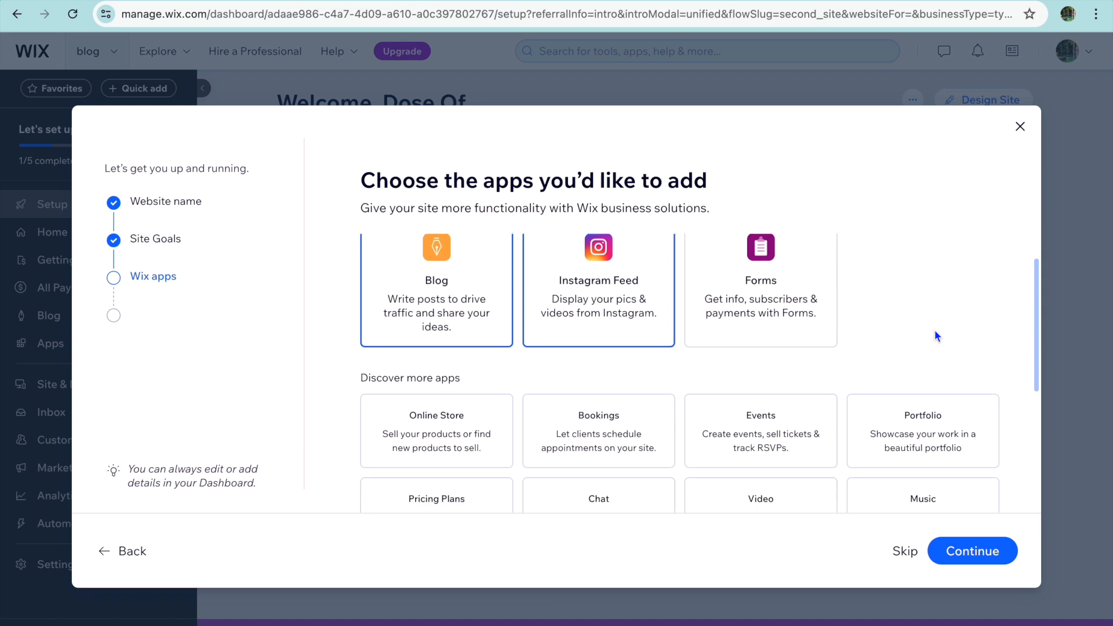
scroll(935, 336, down, 2)
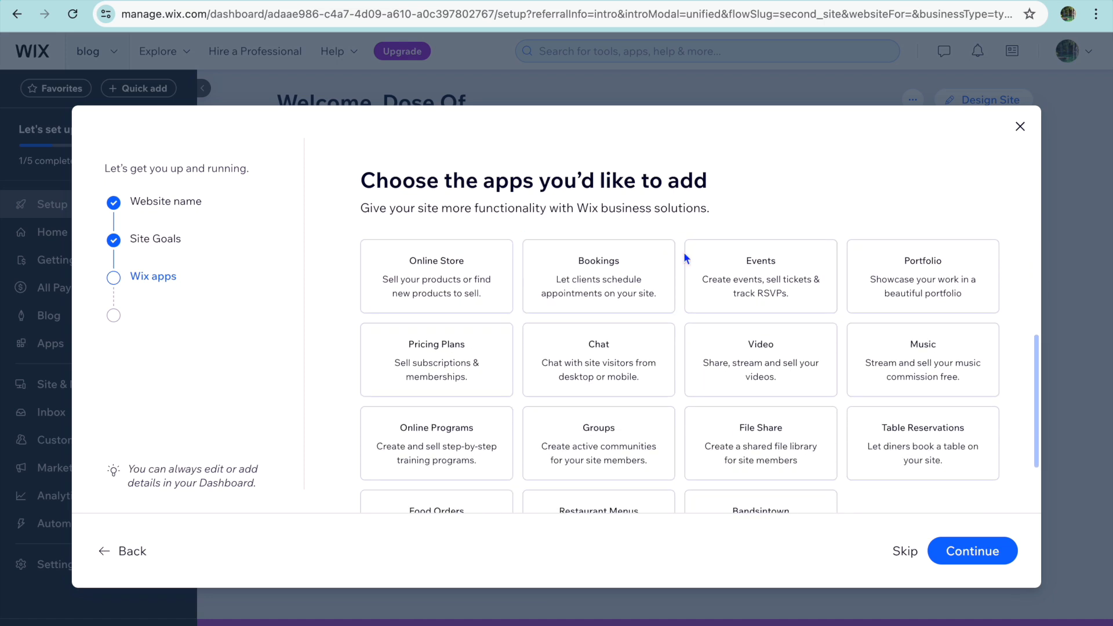
click(973, 545)
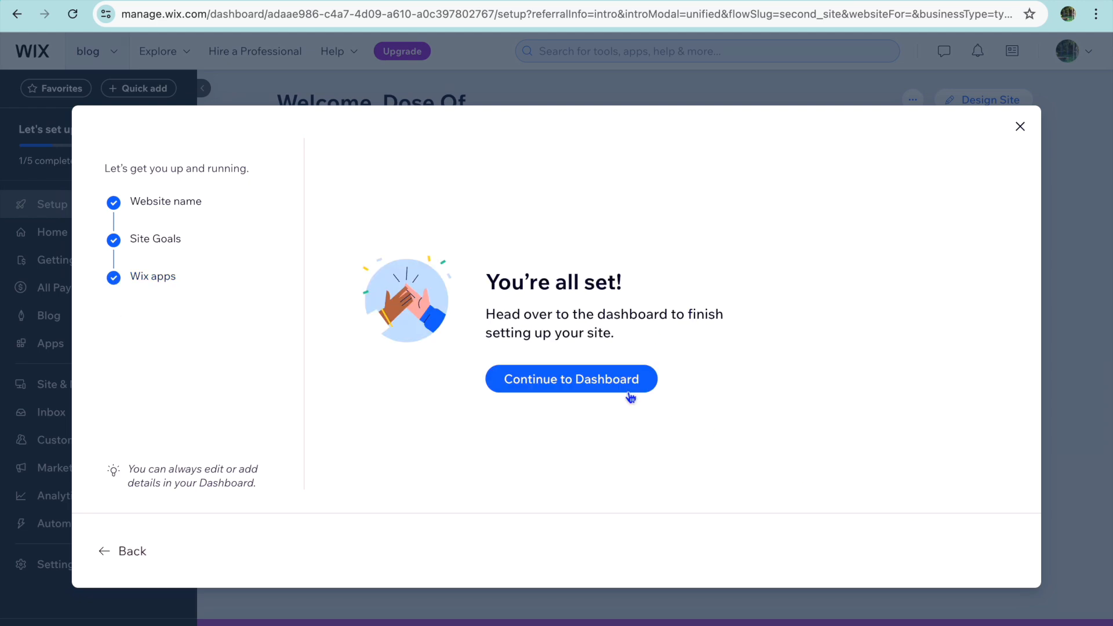
click(622, 382)
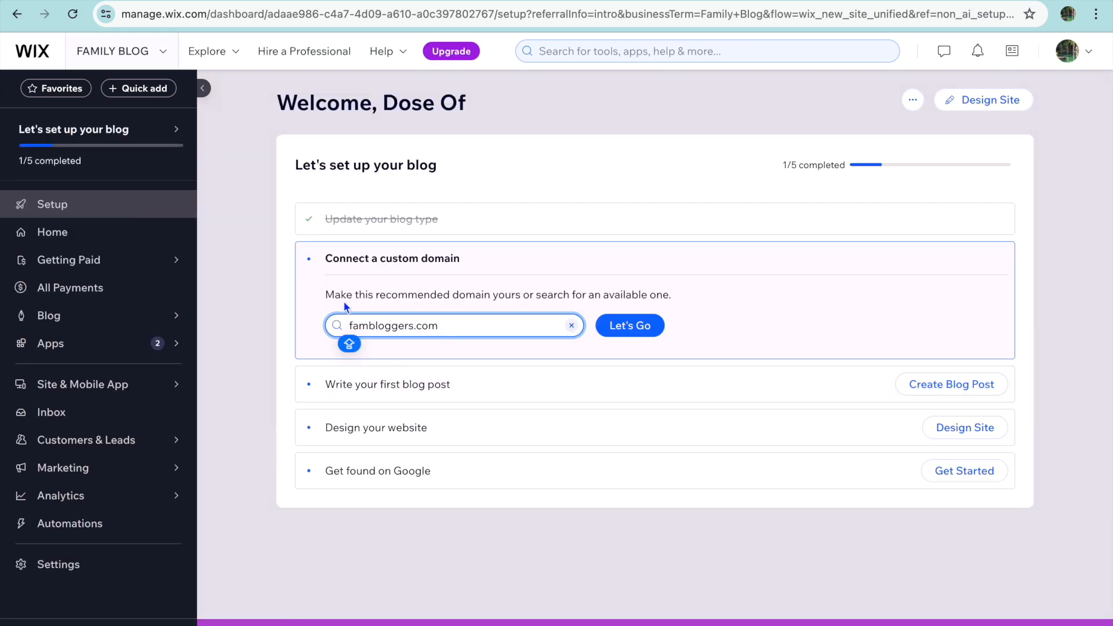
Open a new blog post from the Posts page and examine the AI blog post generator, leaving without writing anything.
mouse_move(123, 313)
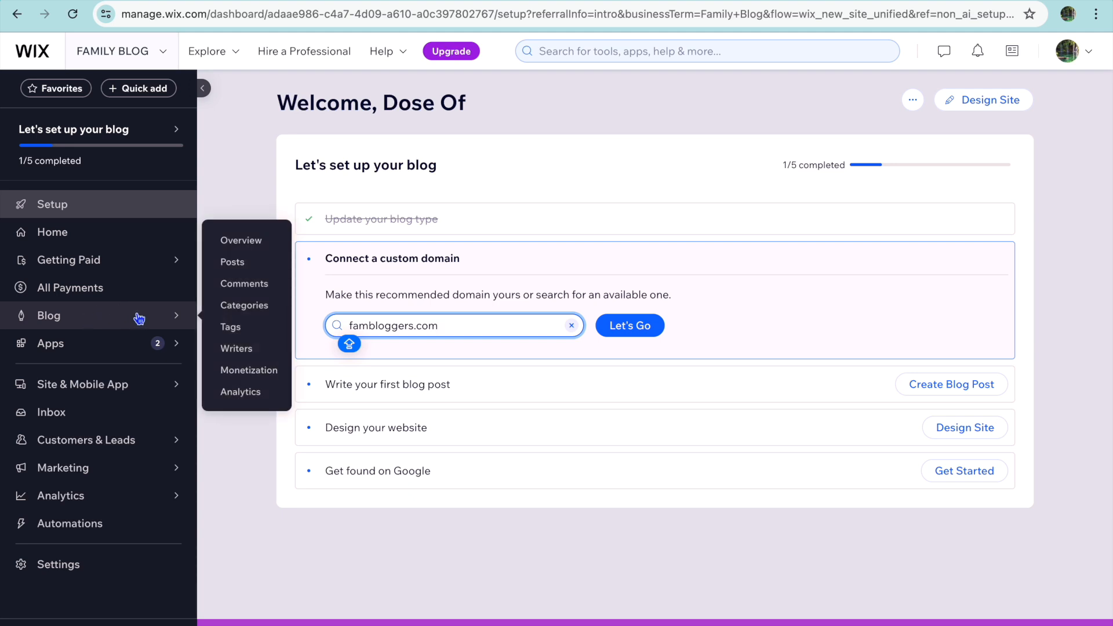
click(232, 262)
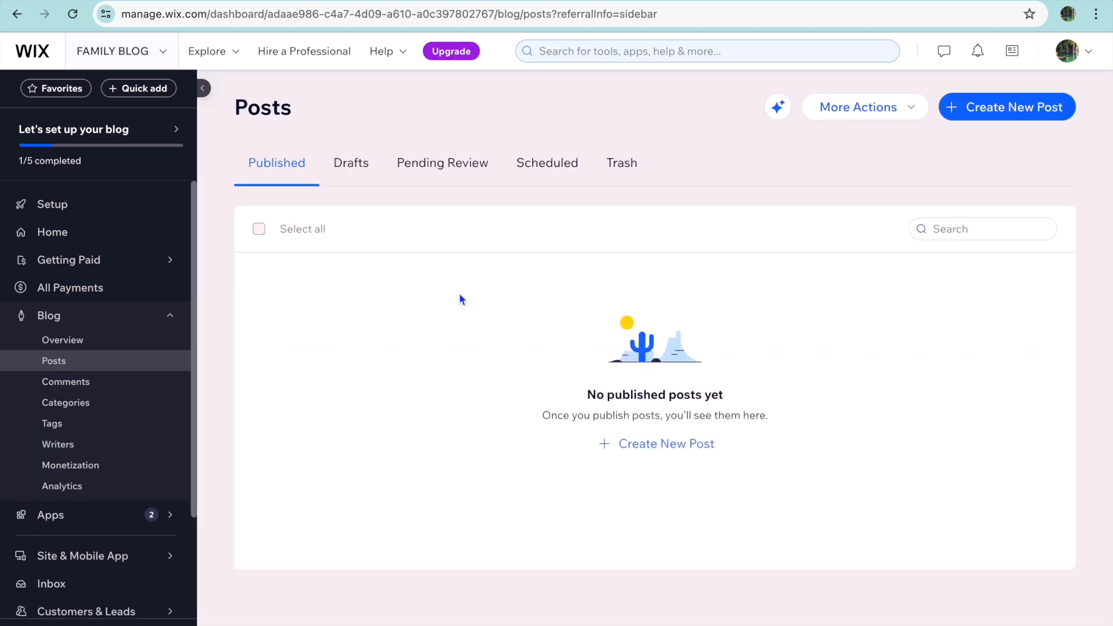
click(636, 443)
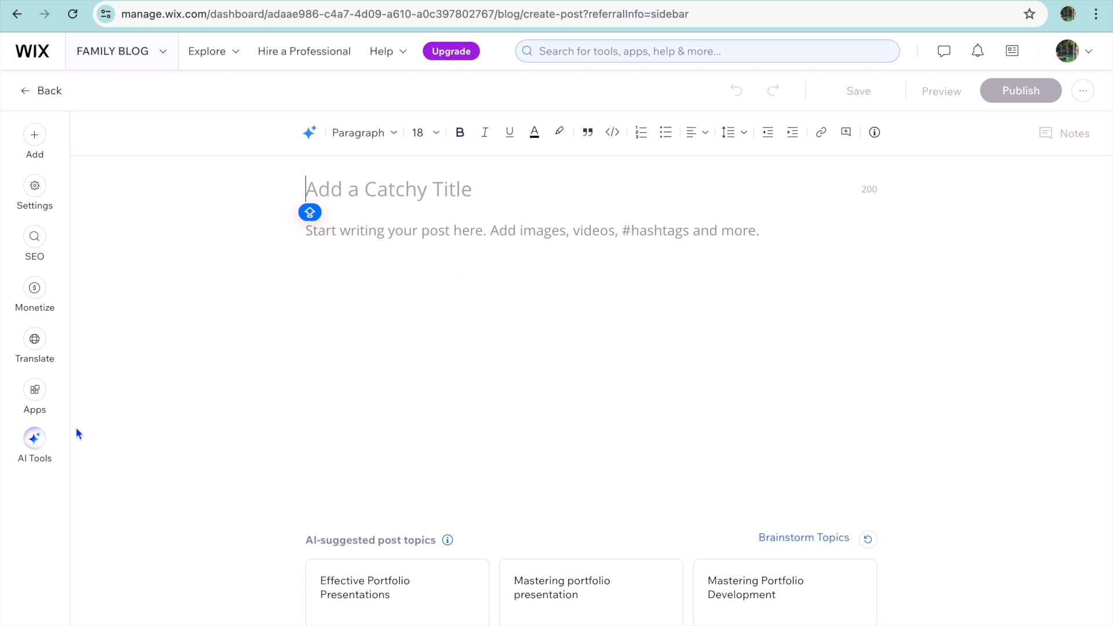
click(34, 439)
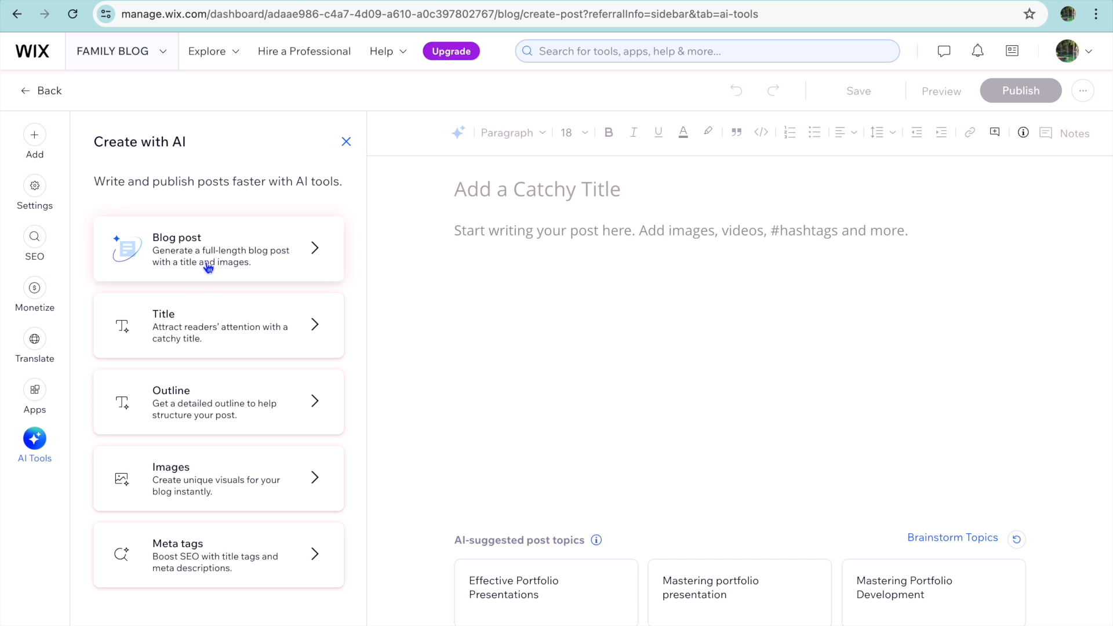
click(207, 265)
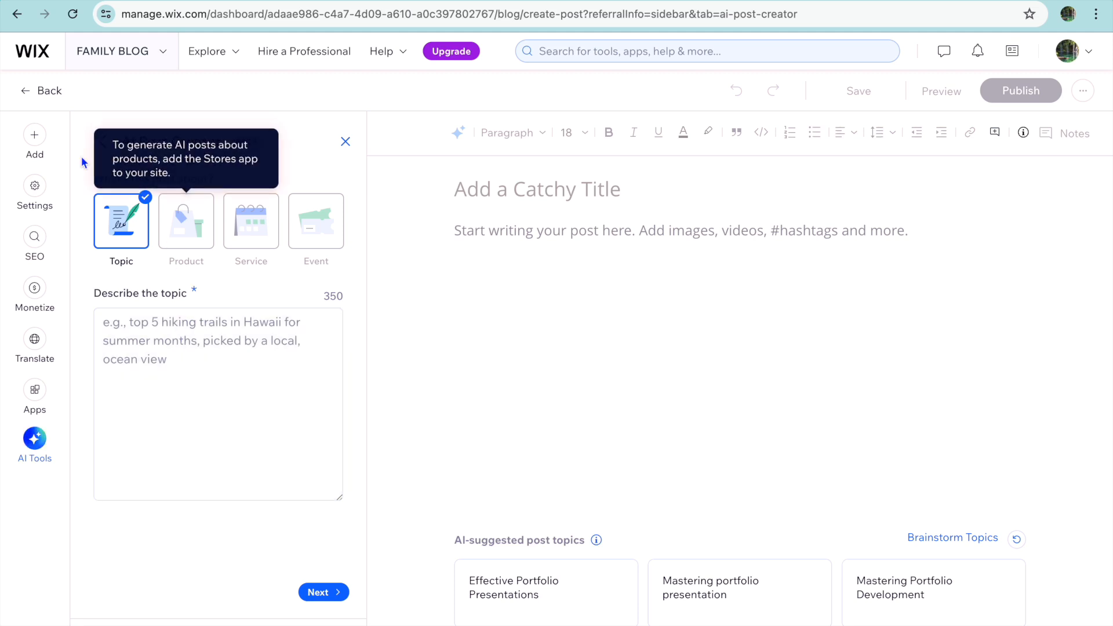
click(102, 142)
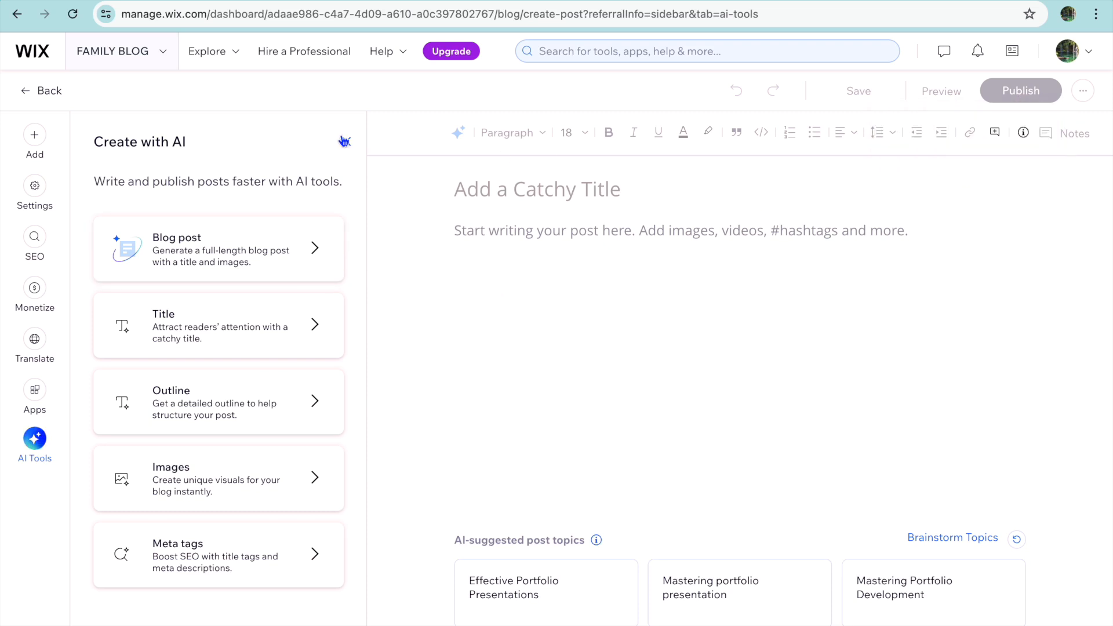
click(37, 99)
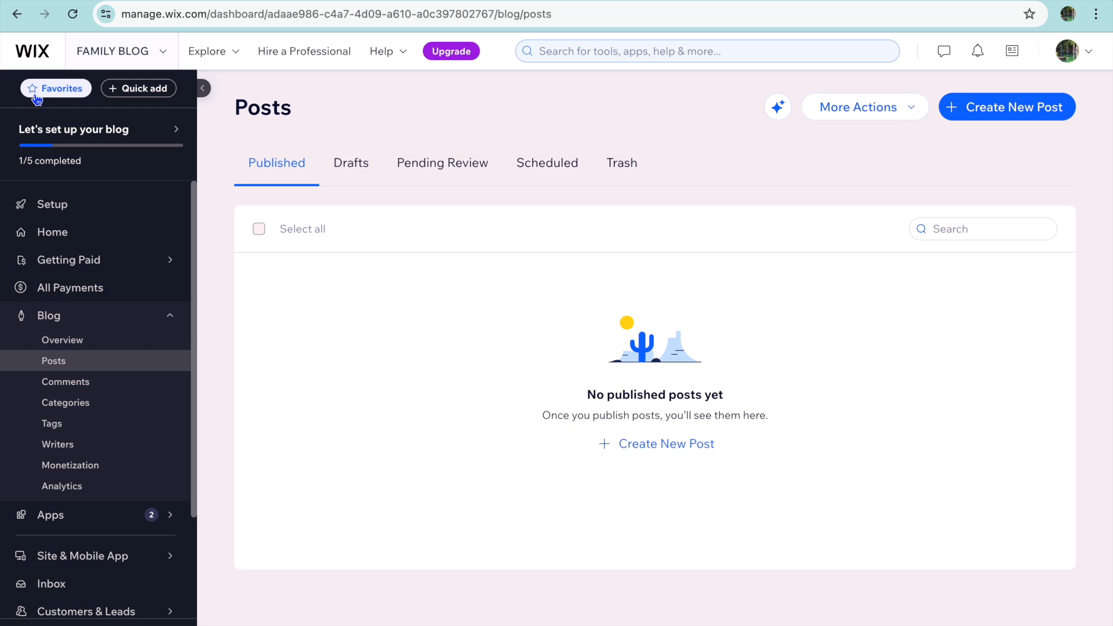
Start designing the site from the blog setup page, choosing to customize a template.
click(78, 206)
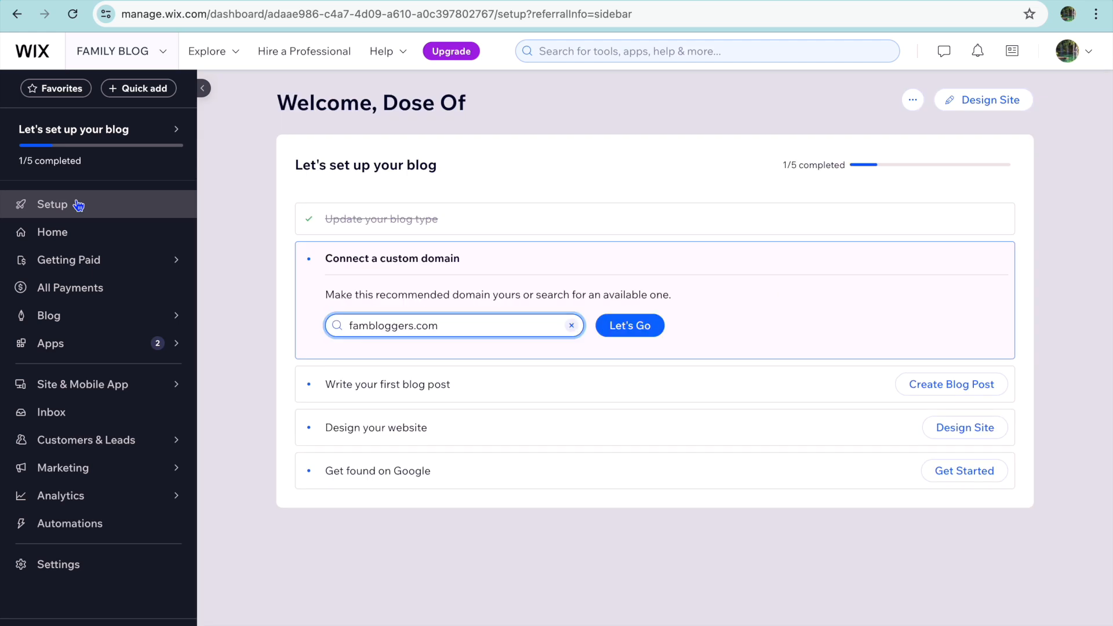
click(1000, 106)
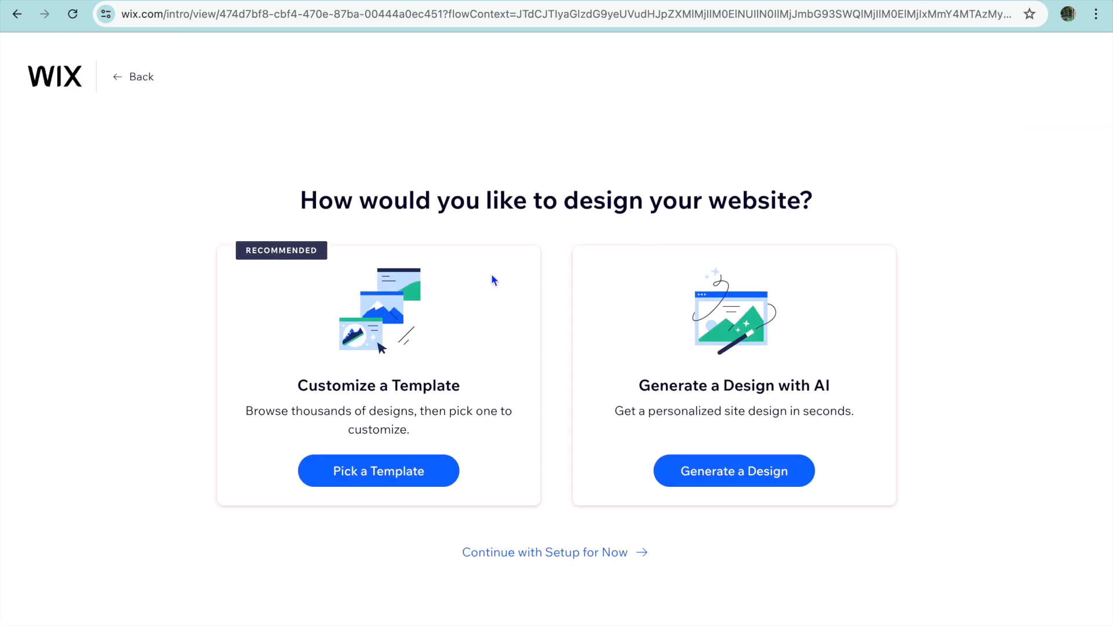
click(364, 484)
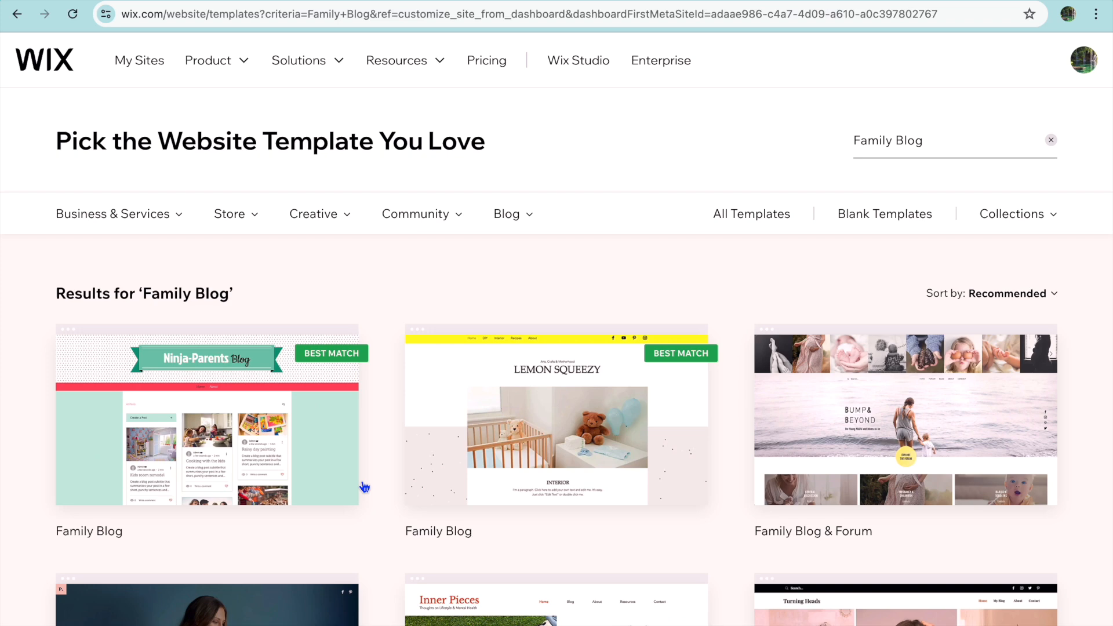
Browse the Family Blog template results and open the Lemon Squeezy template for editing.
scroll(364, 486, down, 2)
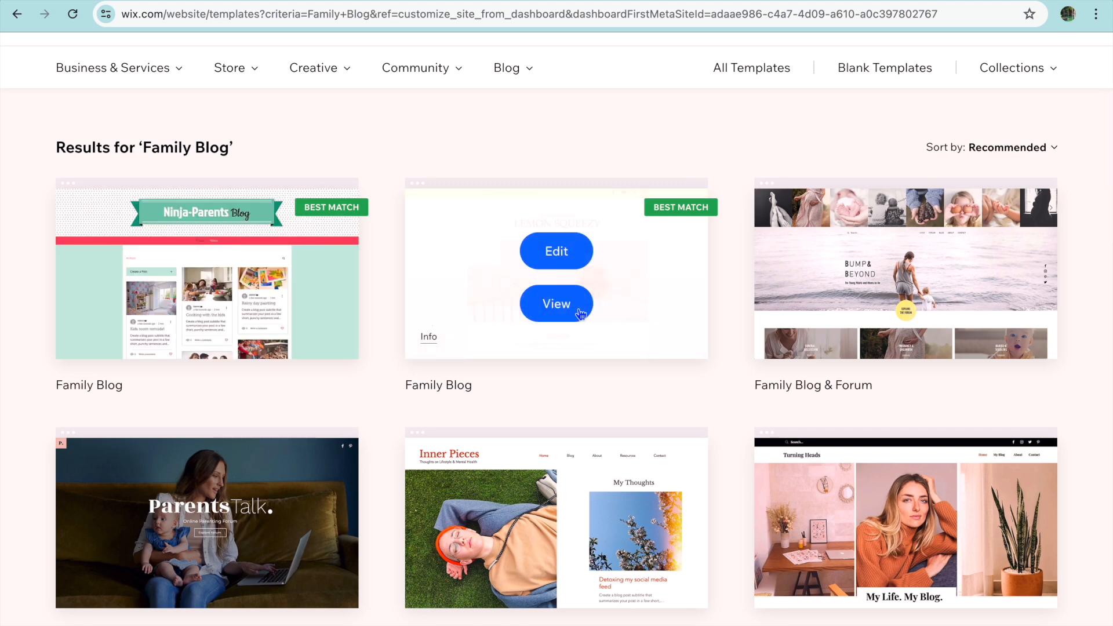
scroll(745, 310, down, 7)
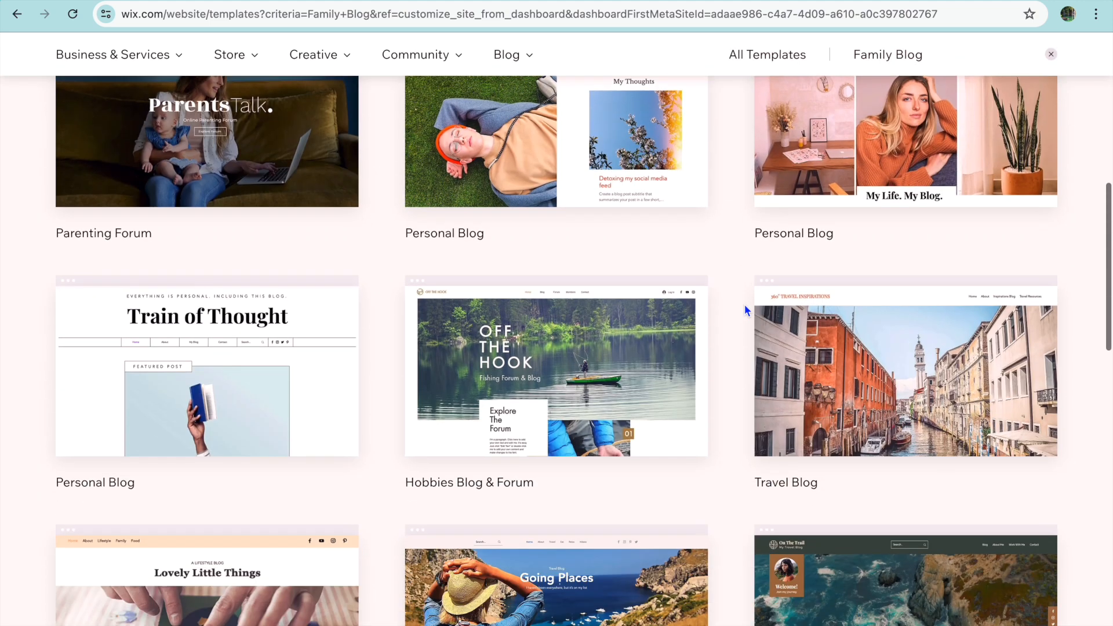
scroll(745, 310, down, 4)
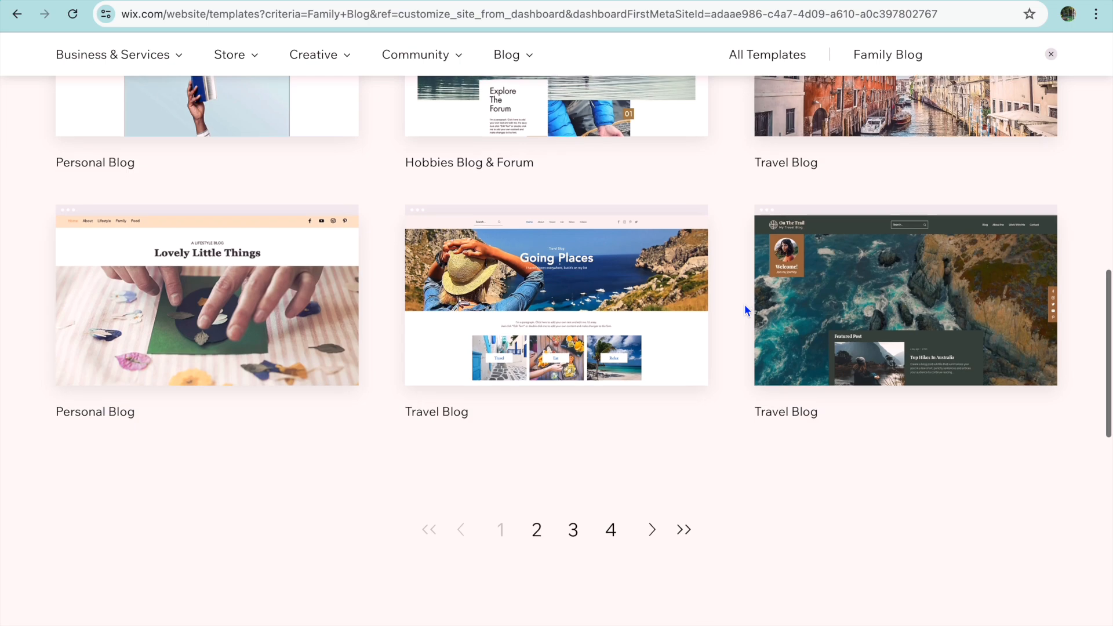
scroll(744, 310, up, 12)
scroll(744, 310, up, 1)
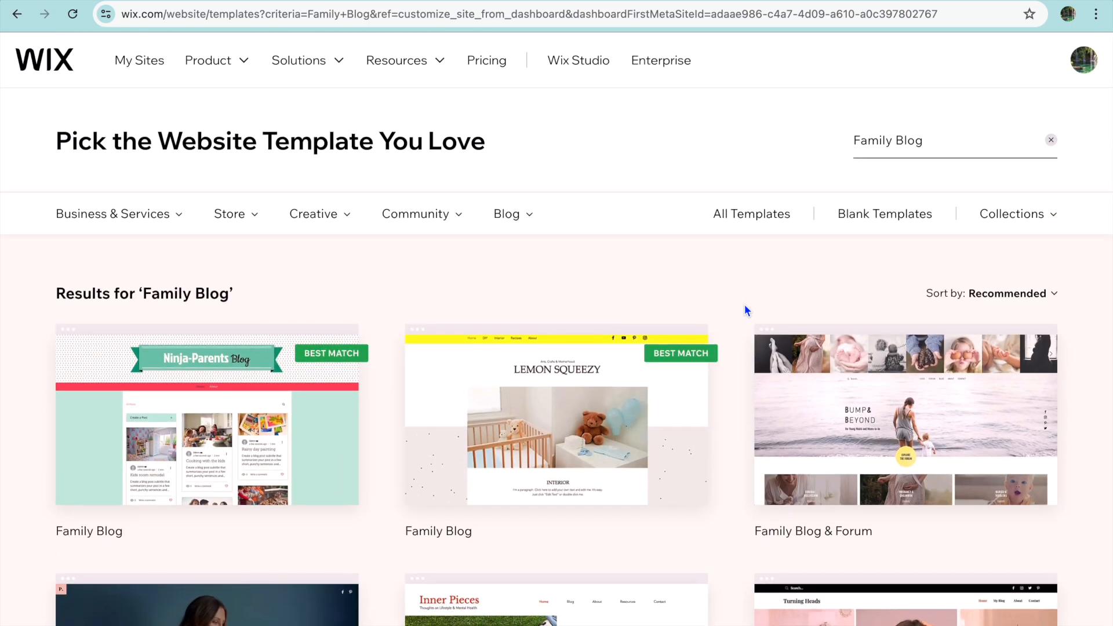
scroll(745, 311, down, 2)
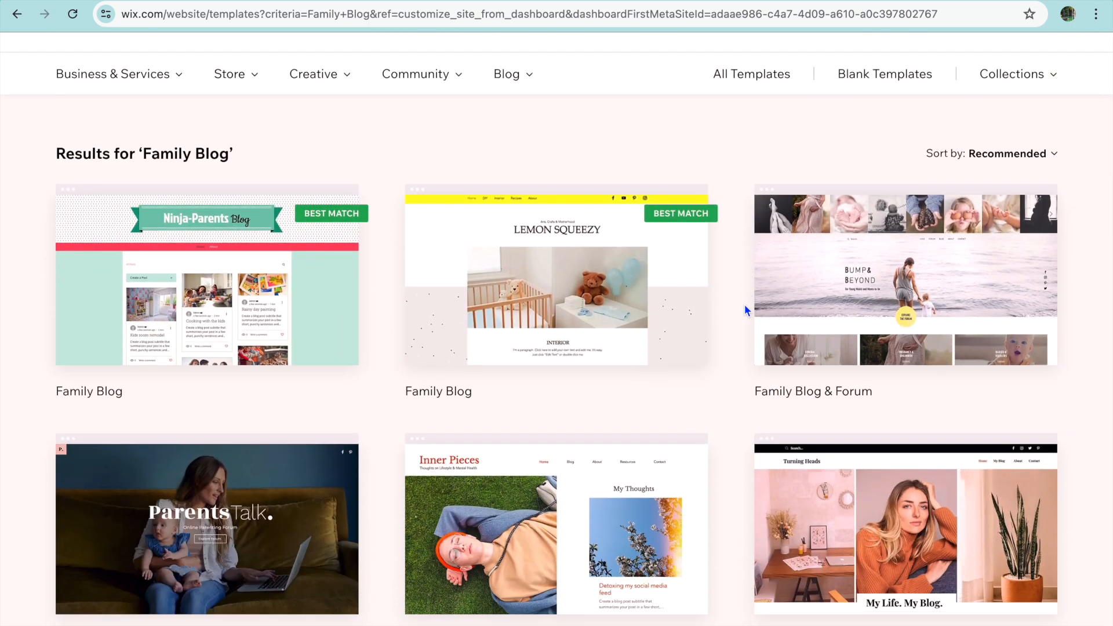
mouse_move(603, 319)
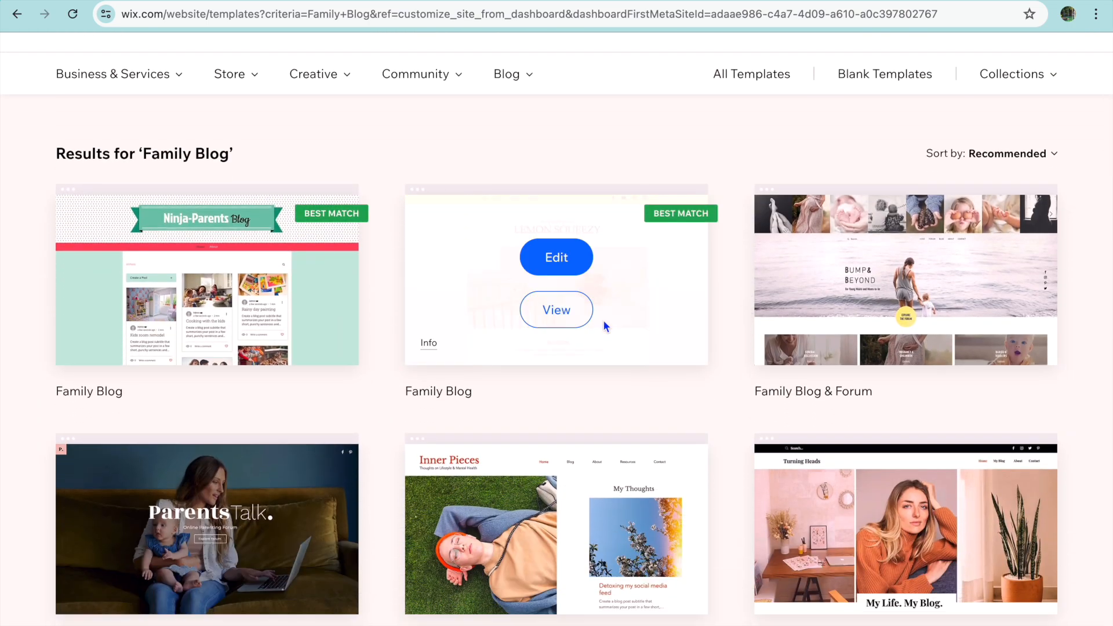
click(556, 259)
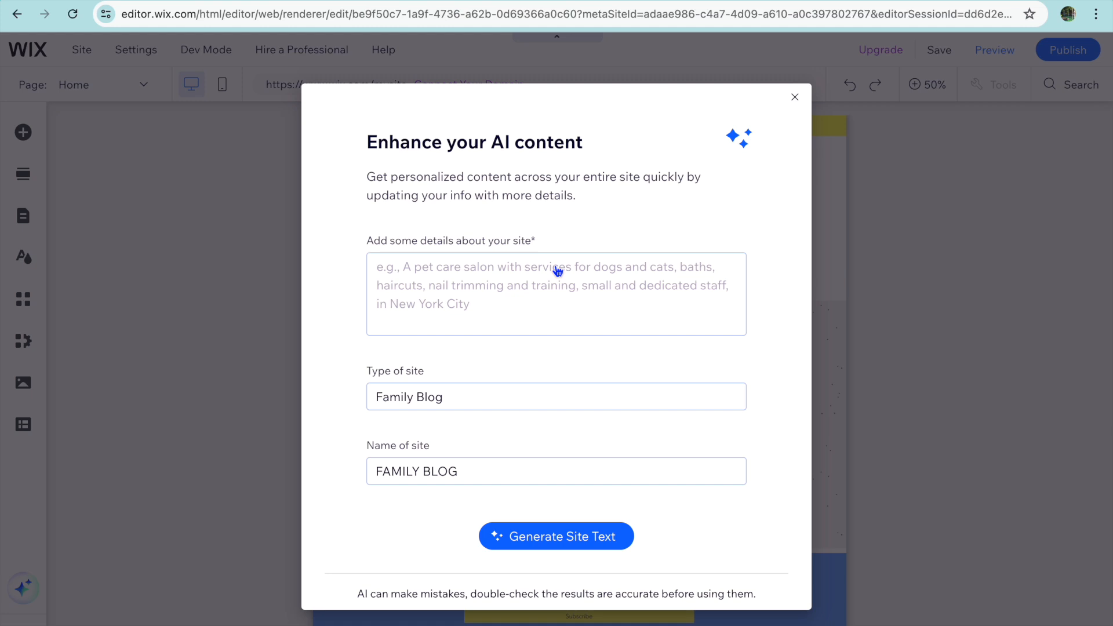
Dismiss the AI content enhancement form and show the home page at 100% zoom in the editor.
click(795, 98)
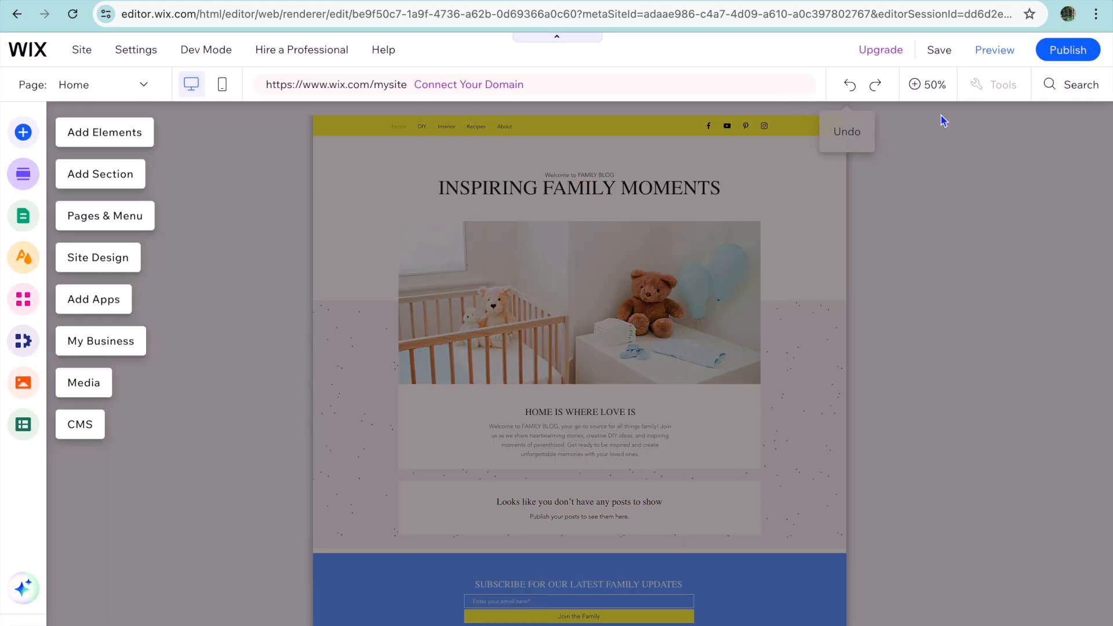
click(929, 84)
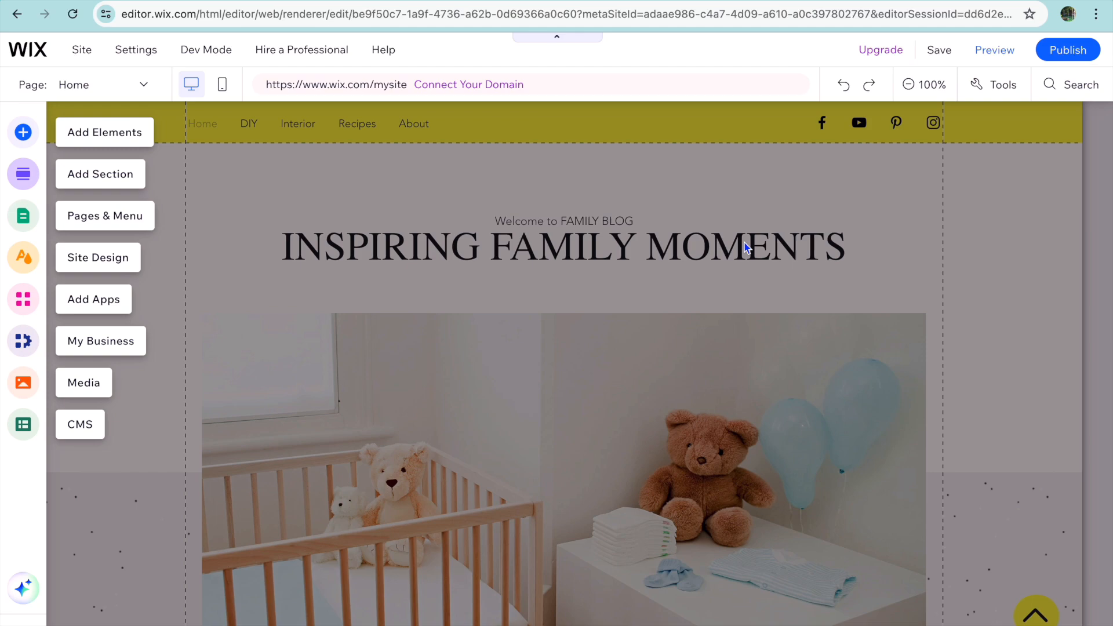
Look through the home page and examine the editable content of its Welcome section in Quick Edit, including the first slide.
scroll(755, 191, down, 8)
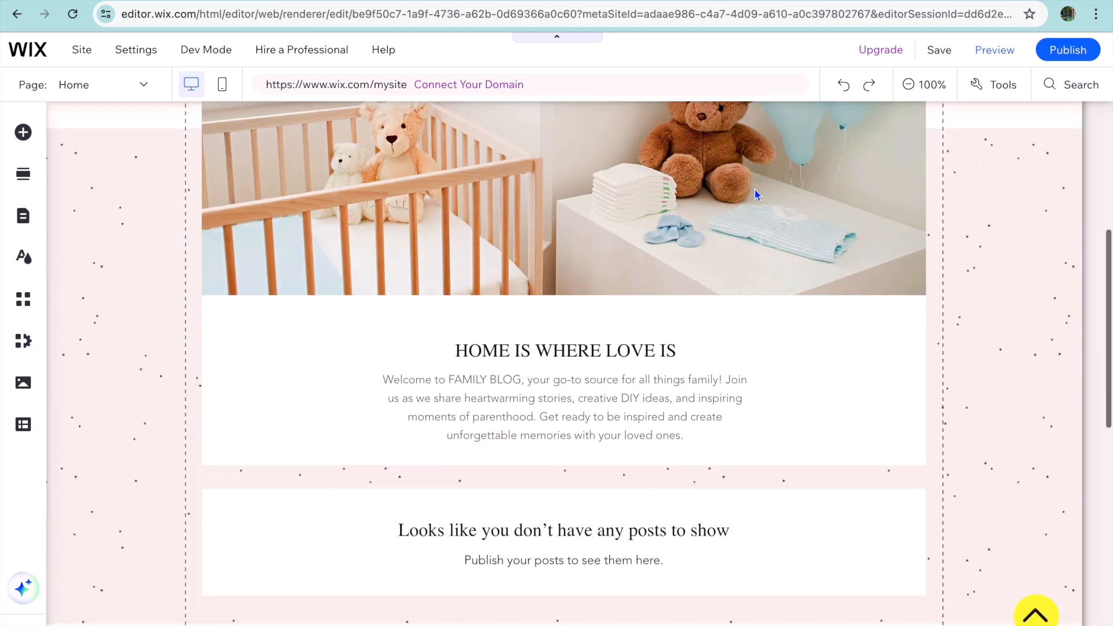
scroll(755, 193, down, 6)
scroll(755, 194, up, 15)
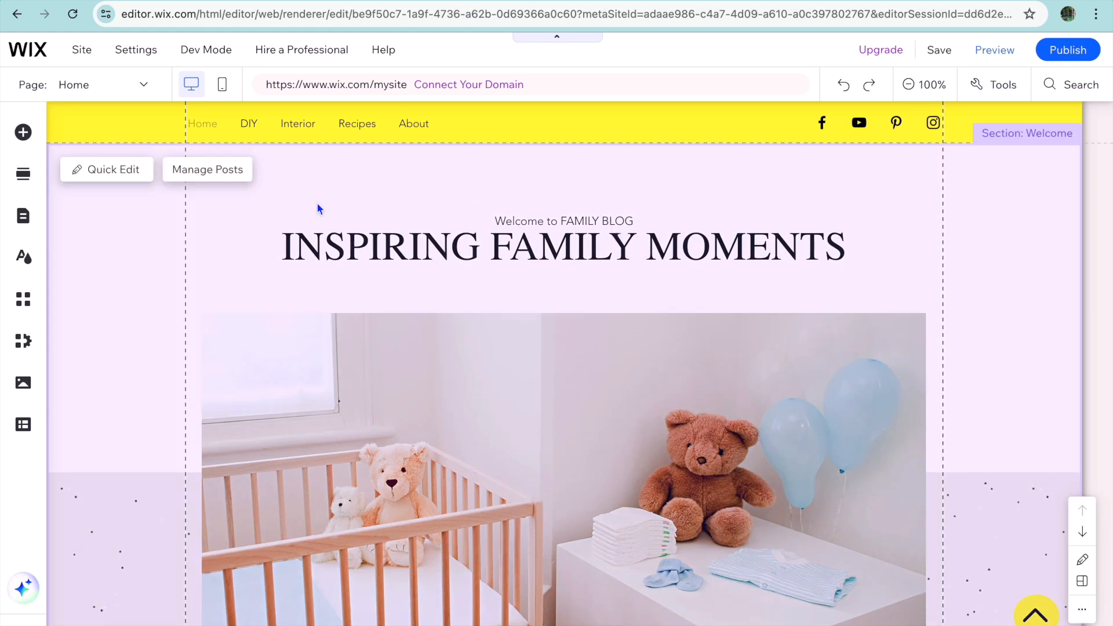
click(120, 170)
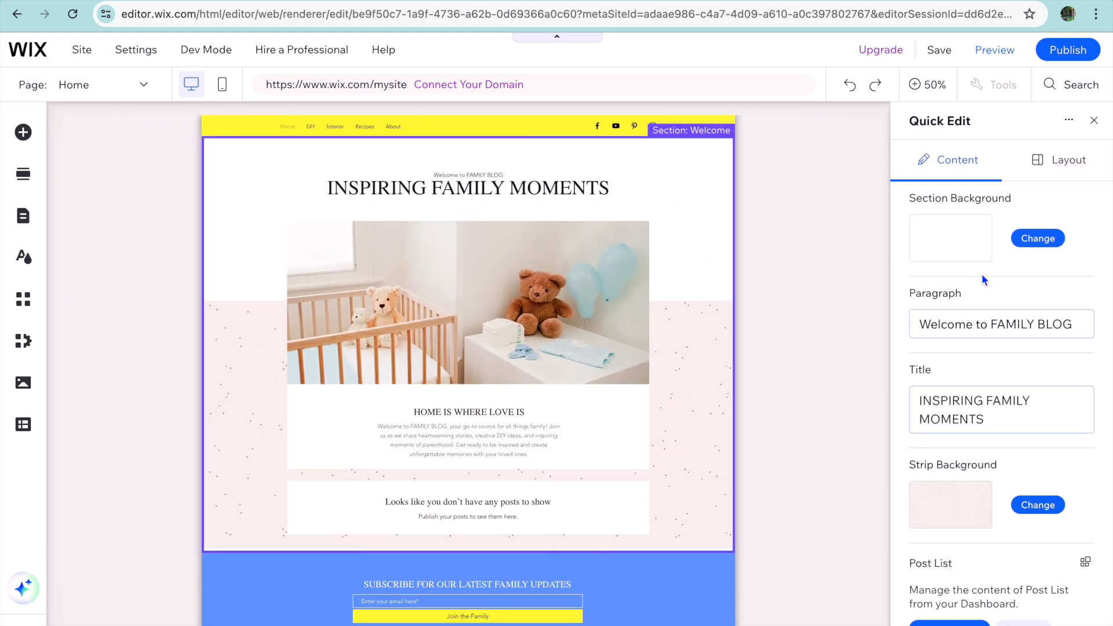
scroll(982, 274, down, 5)
scroll(982, 274, down, 1)
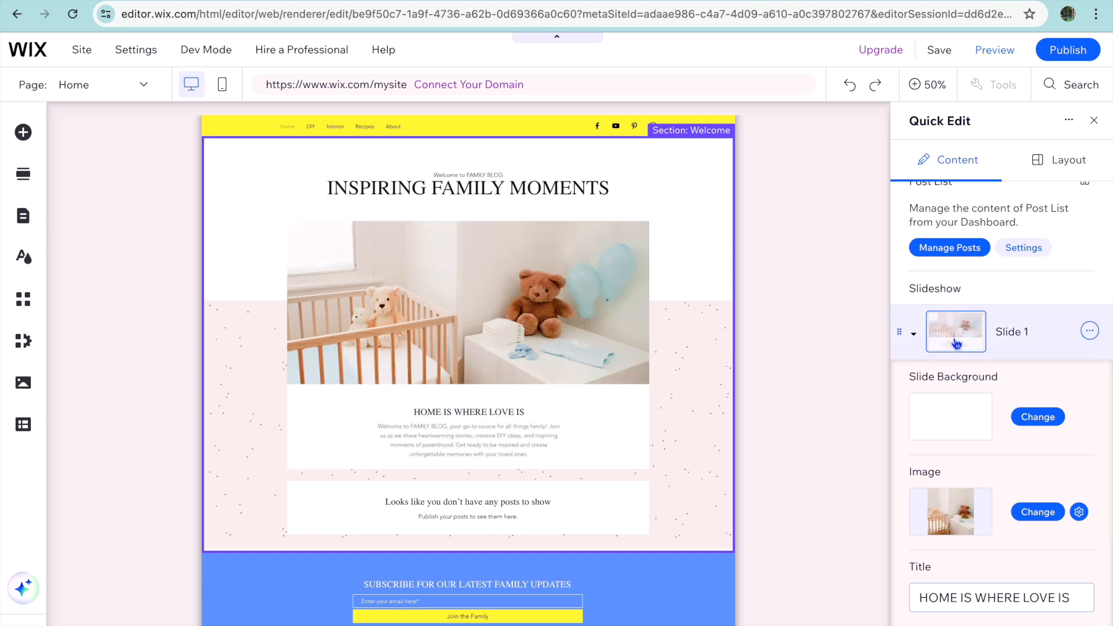
scroll(977, 460, down, 2)
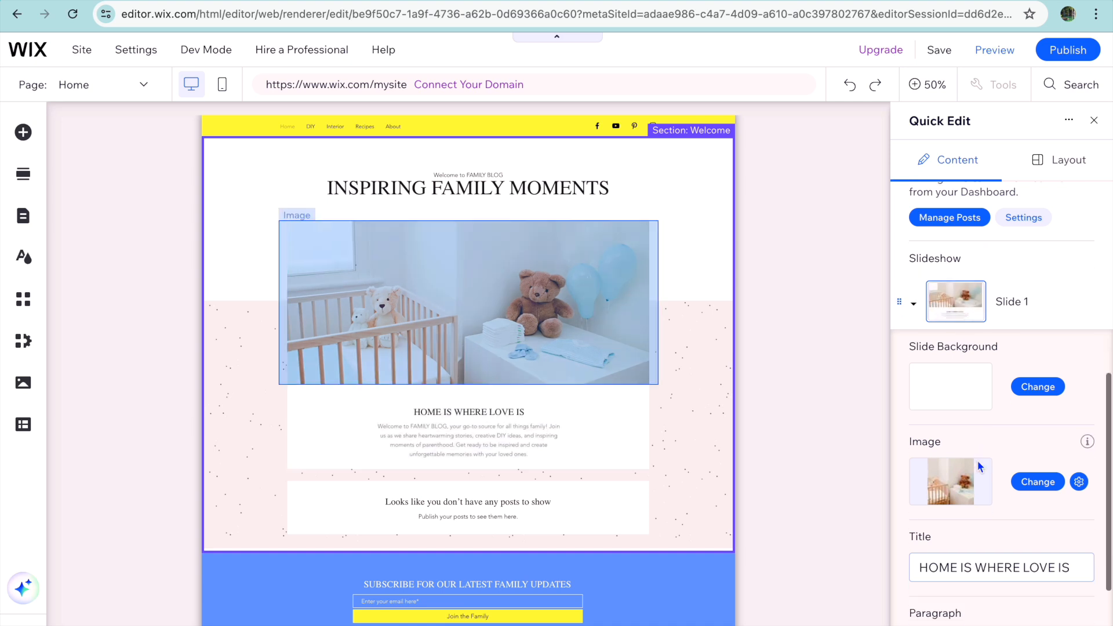
scroll(1019, 462, down, 5)
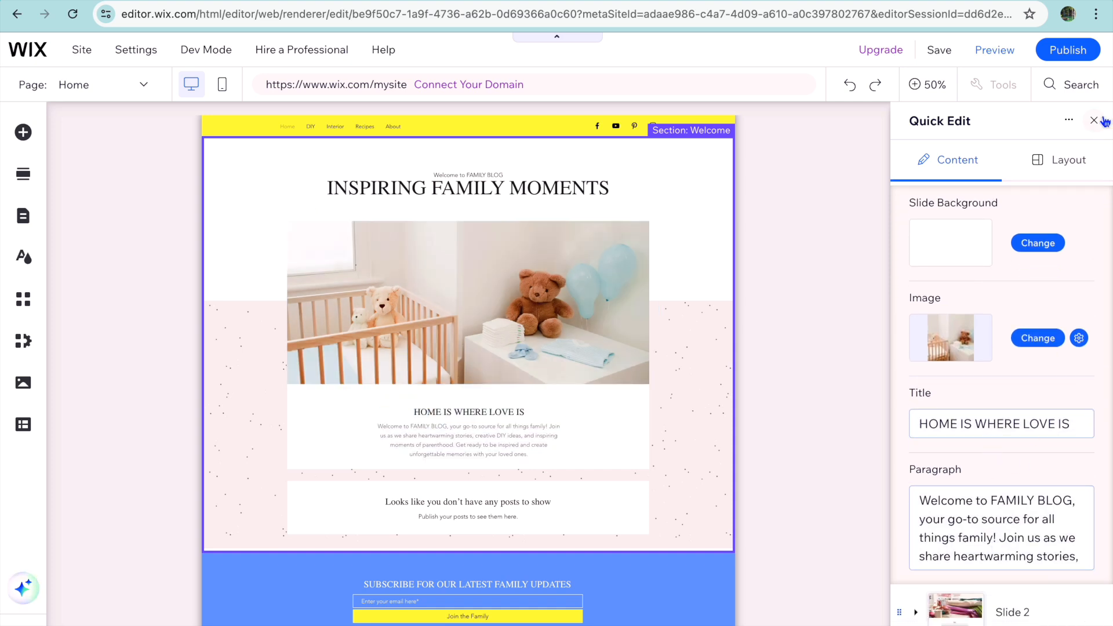
Examine the Subscribe section's editable content in Quick Edit and close it.
scroll(658, 510, down, 5)
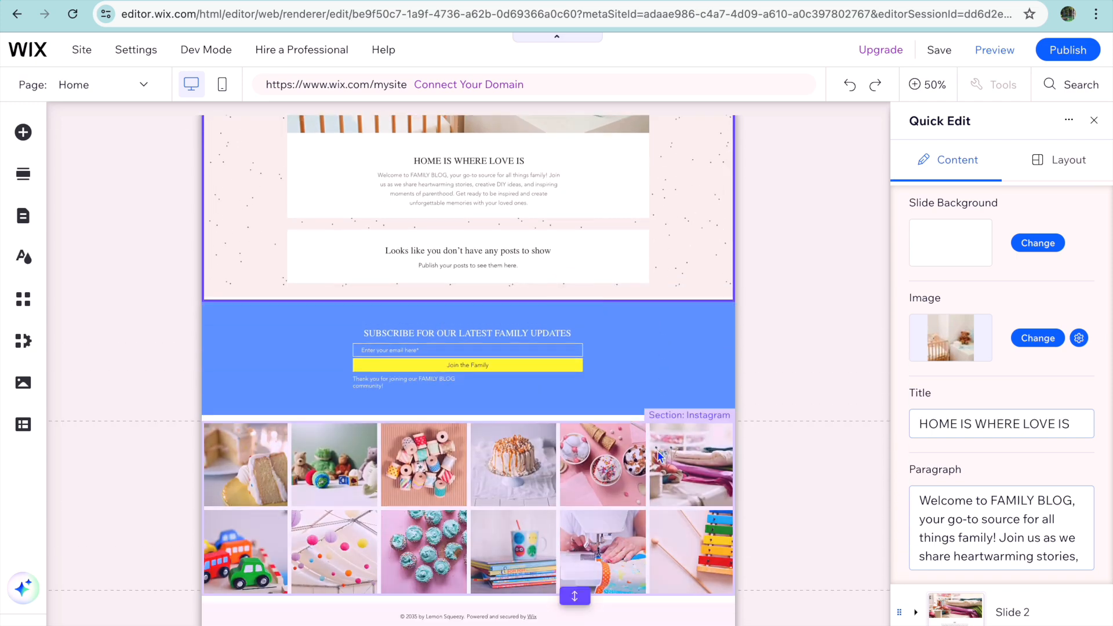
click(648, 392)
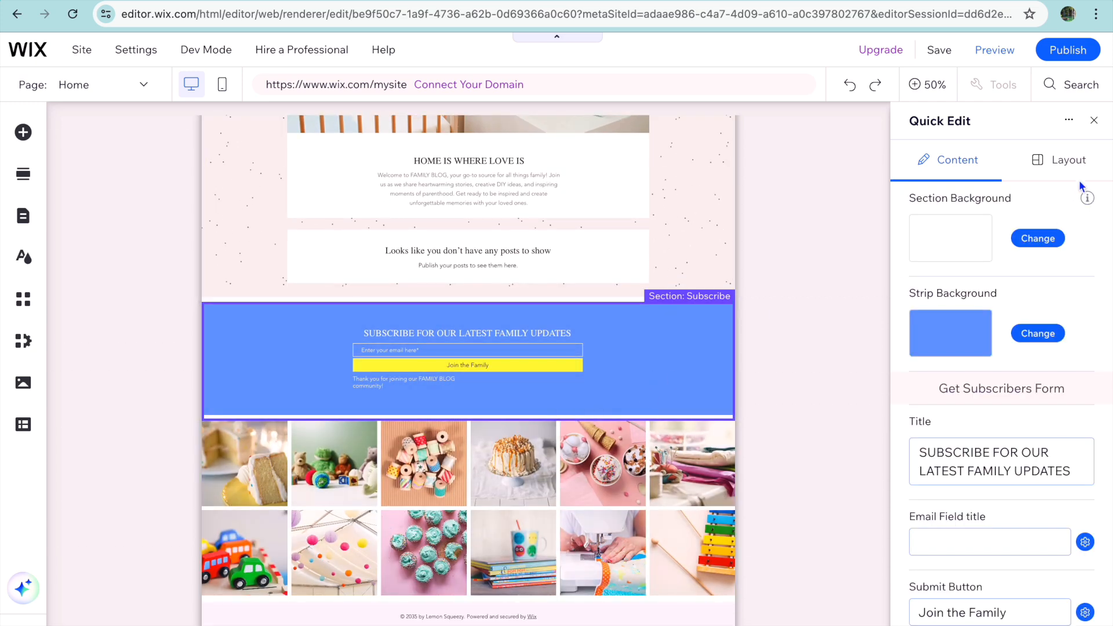
click(1093, 120)
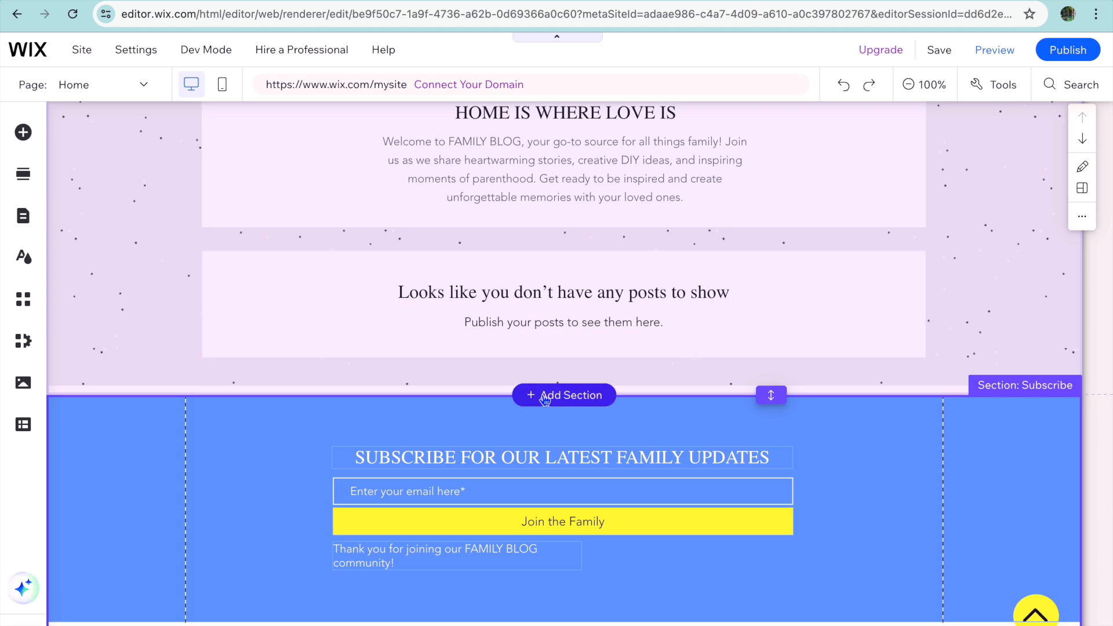
Start adding a section above the Subscribe section and browse the About, Gallery, Team and Contact section designs.
click(545, 399)
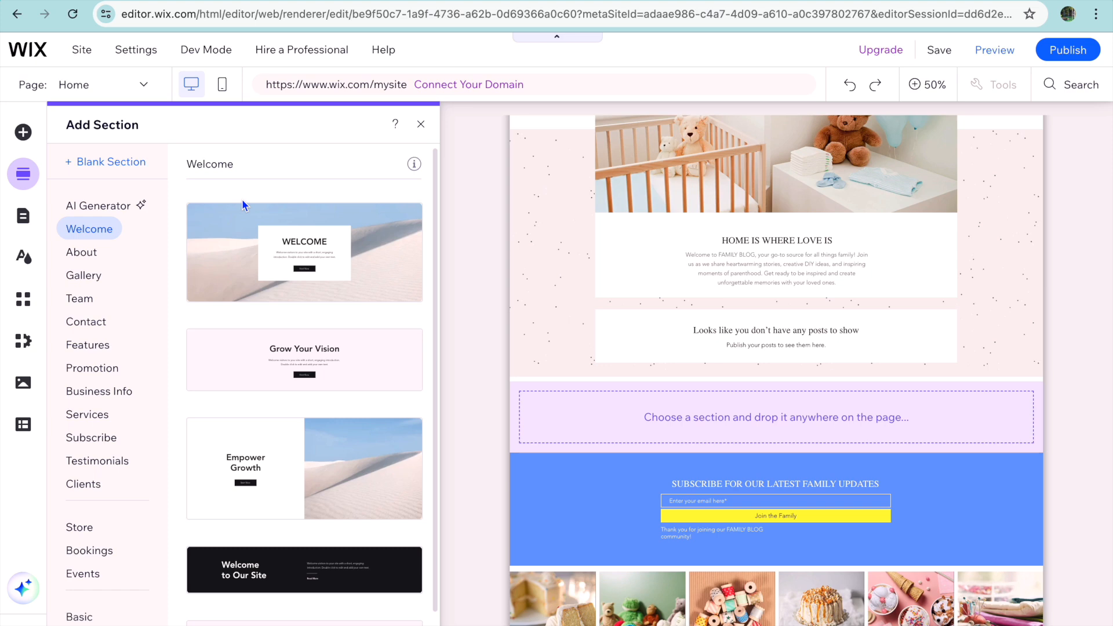
click(91, 253)
click(97, 281)
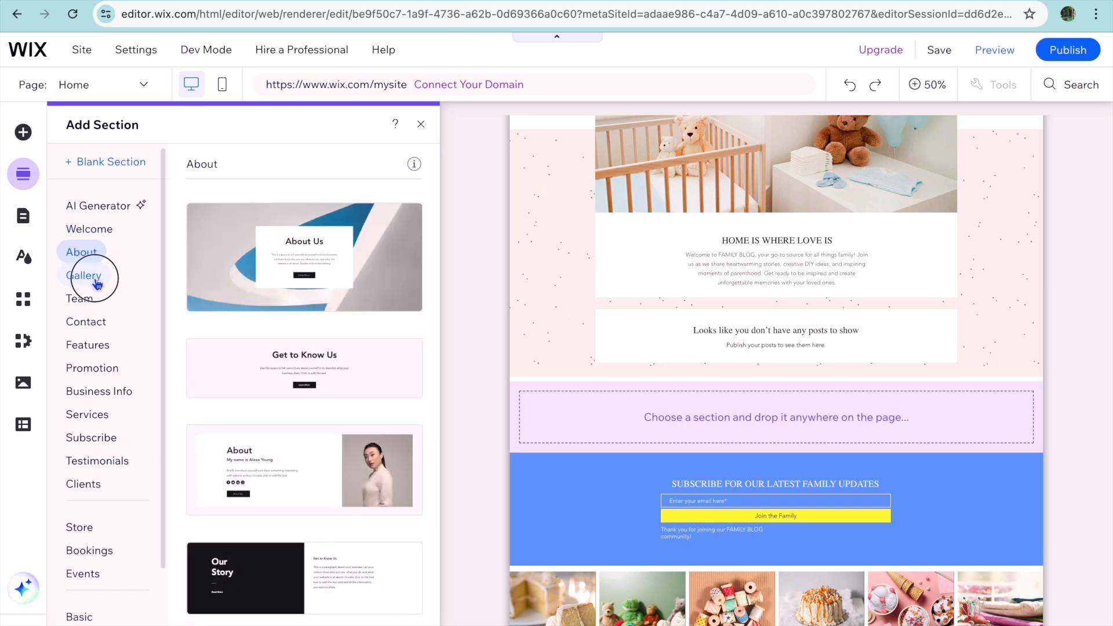
click(88, 299)
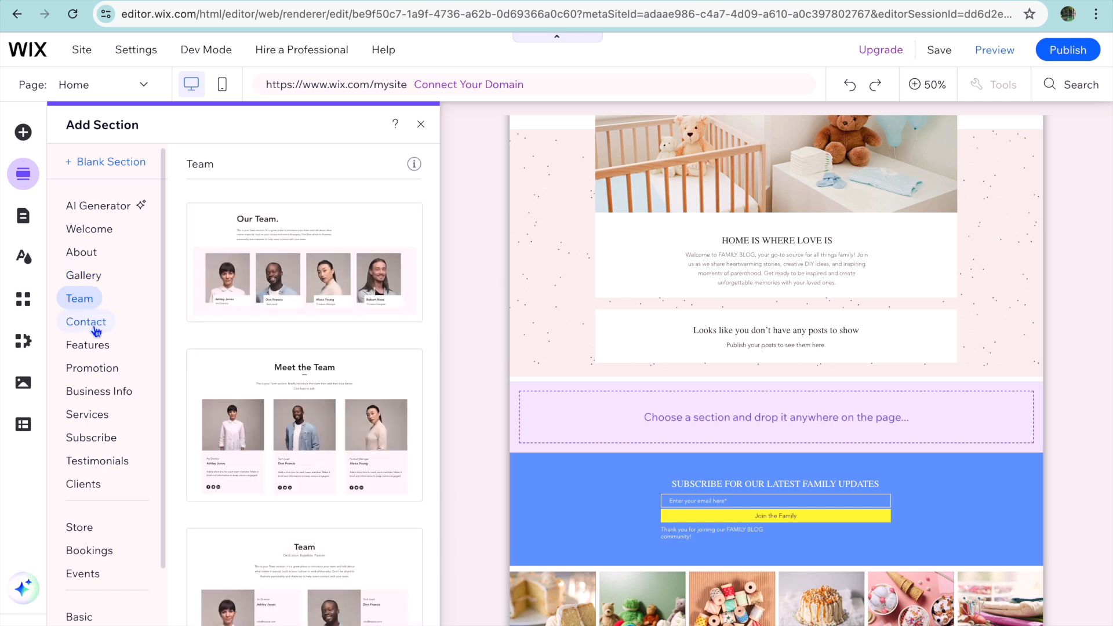
click(95, 328)
scroll(110, 404, down, 2)
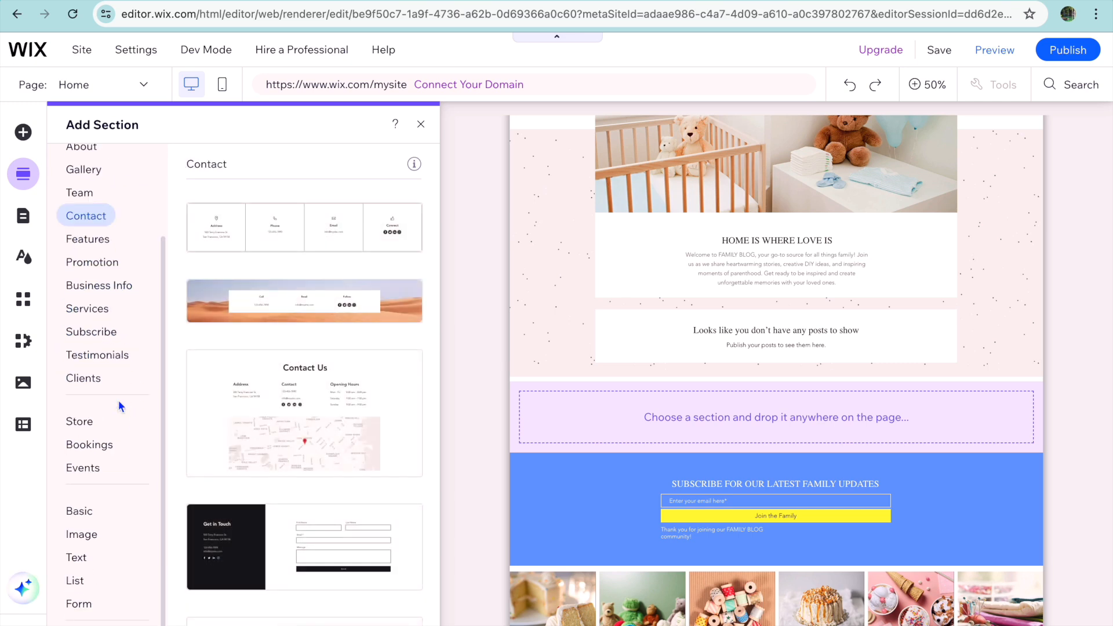
scroll(118, 400, up, 2)
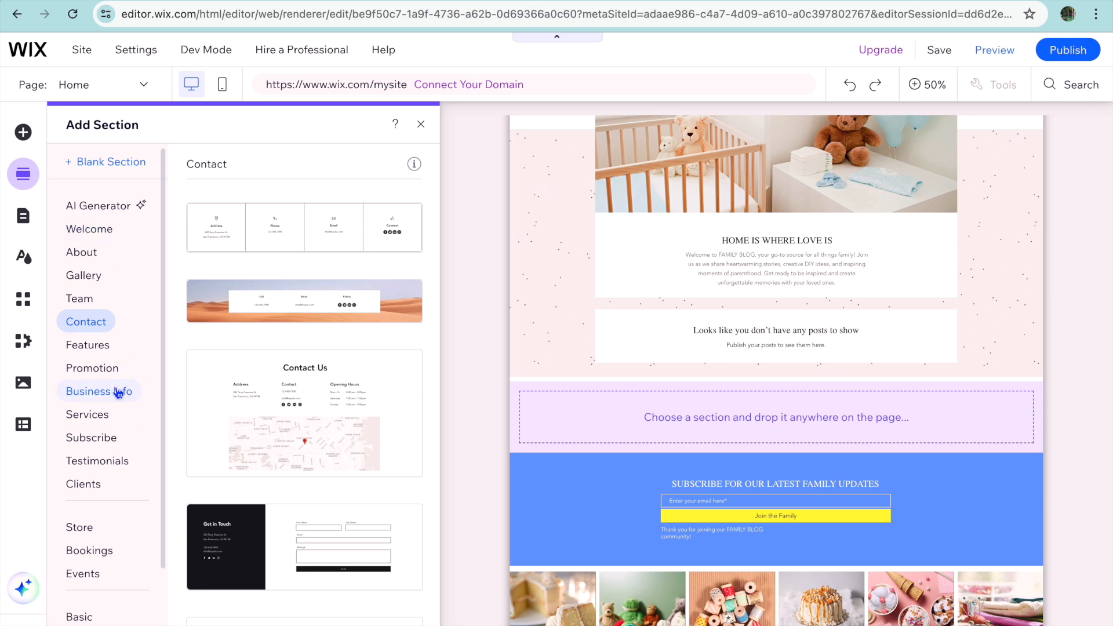
Browse the elements that can be added, including text, image, embed code and interactive ones, and leave without adding any.
click(23, 134)
click(226, 228)
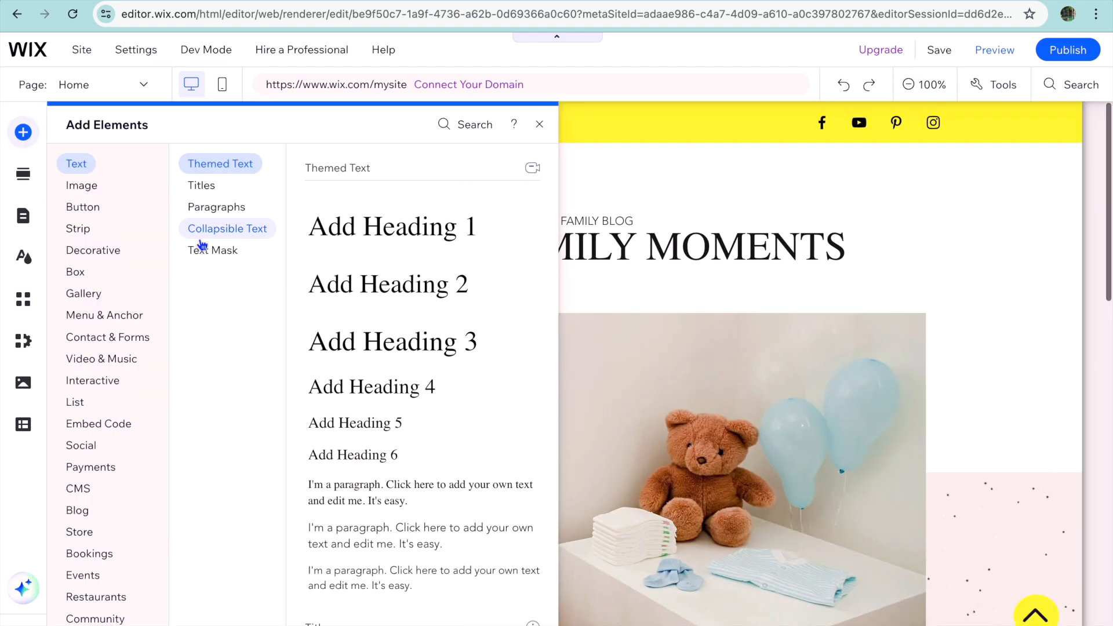
click(93, 186)
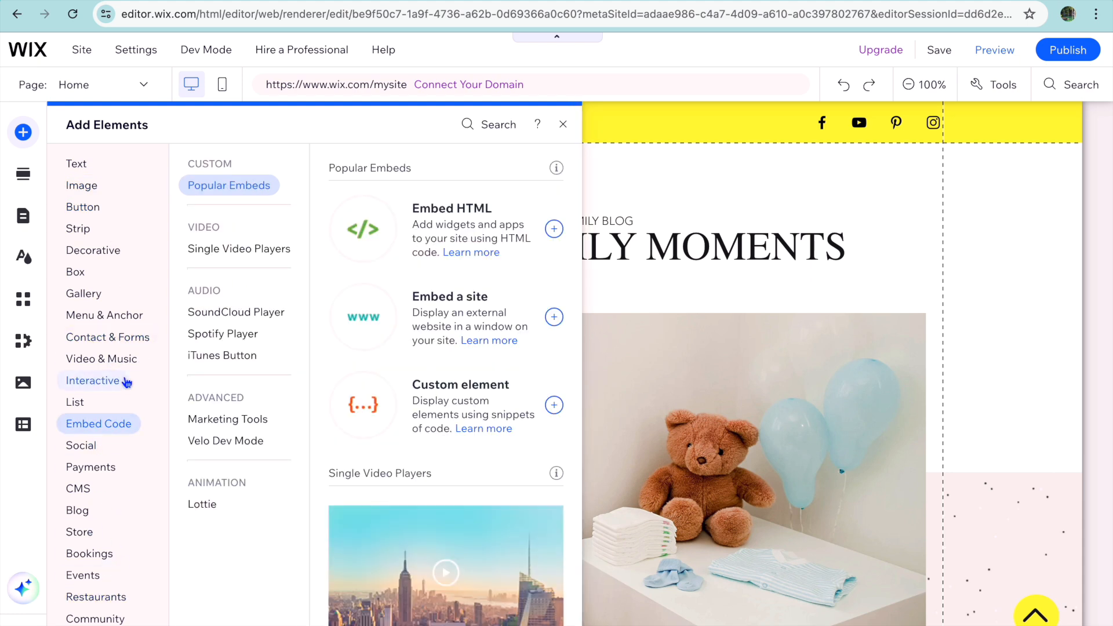
mouse_move(126, 382)
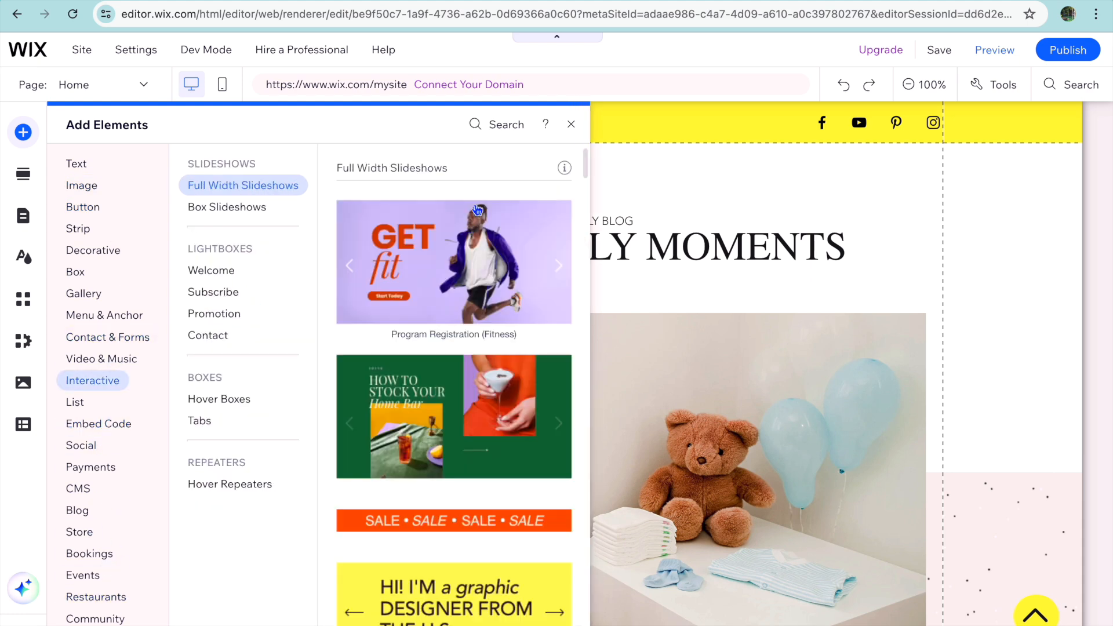
click(571, 125)
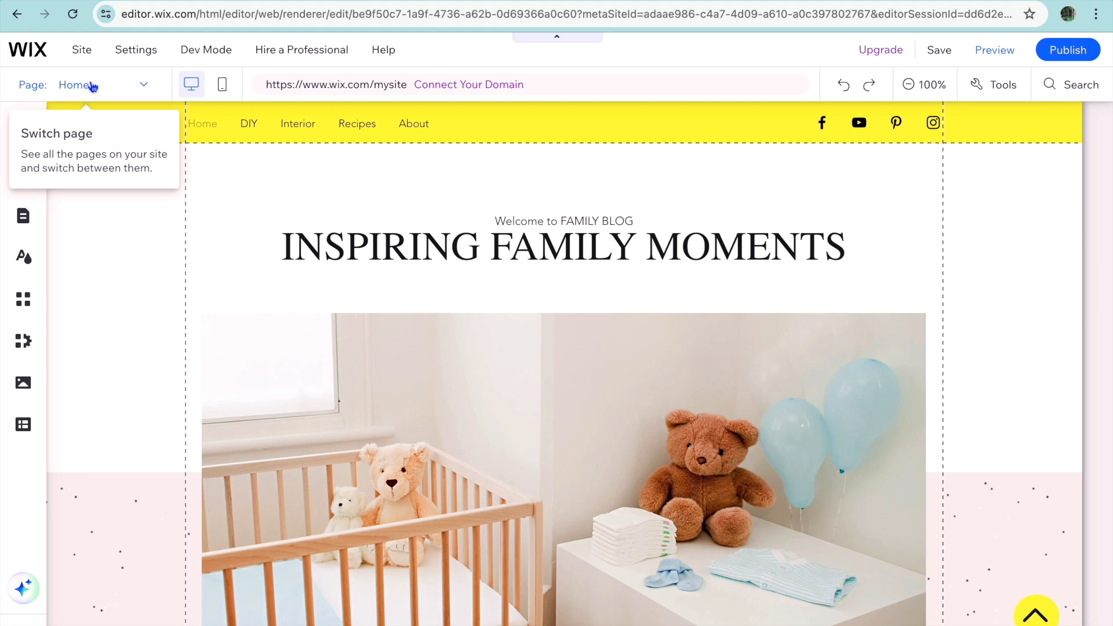
Switch the editor to the DIY page and look through its layout.
click(122, 86)
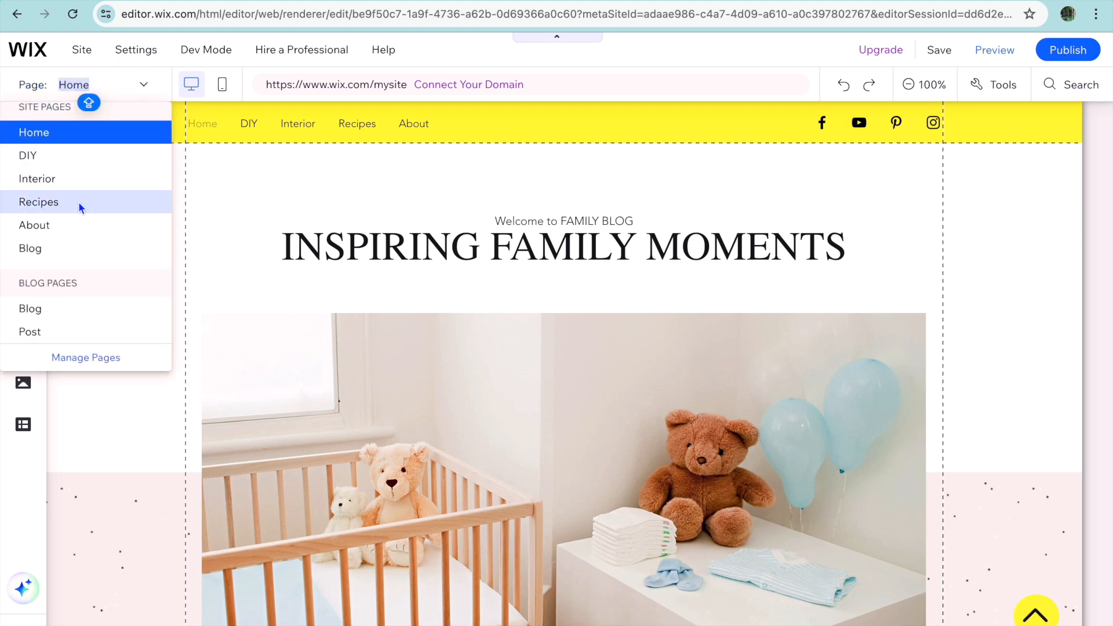
click(86, 156)
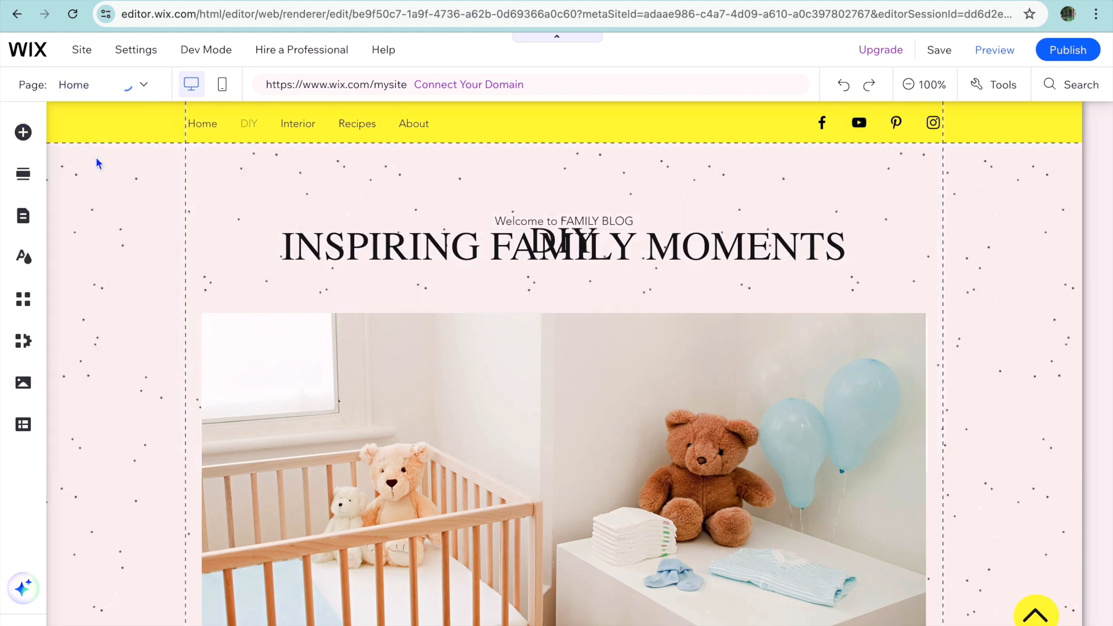
scroll(299, 226, down, 10)
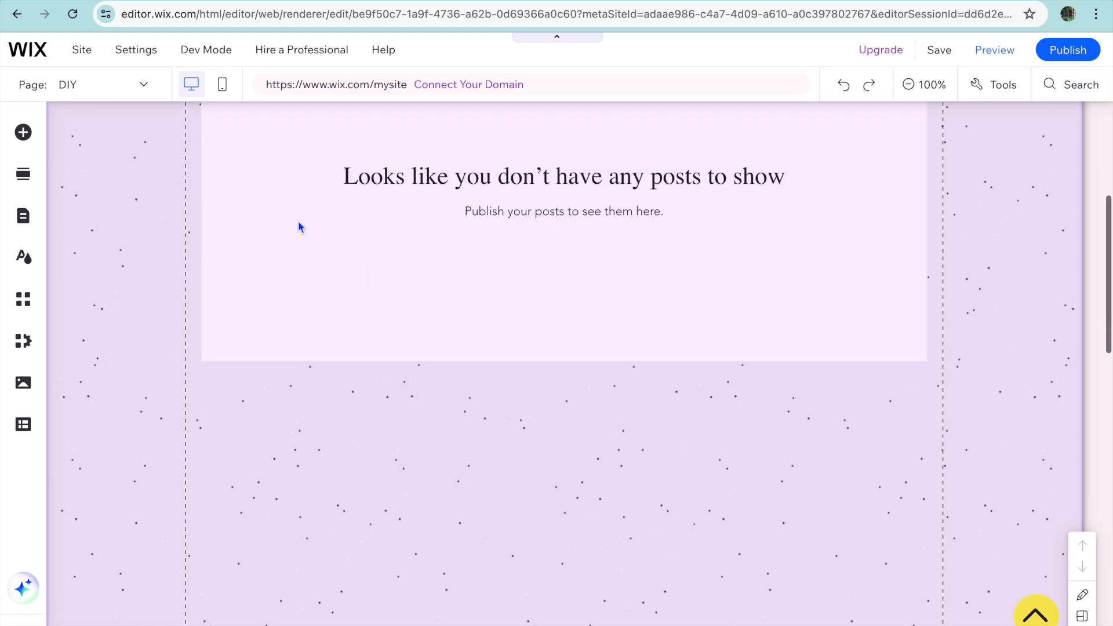
scroll(300, 226, up, 10)
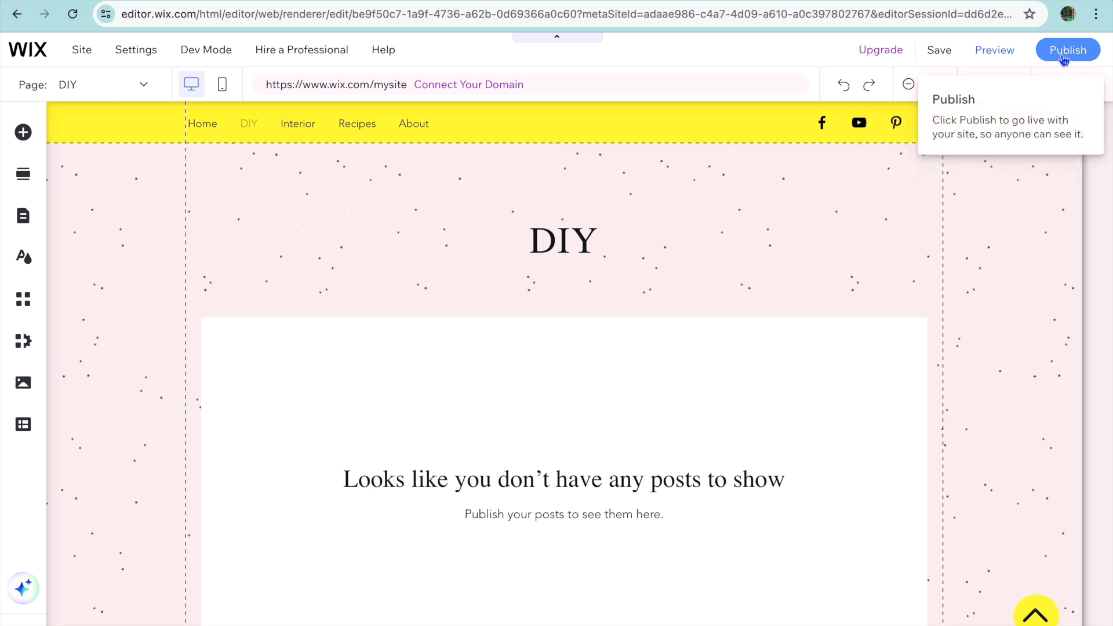
Preview the site, look through the DIY page and go to the Home page within the preview.
click(991, 53)
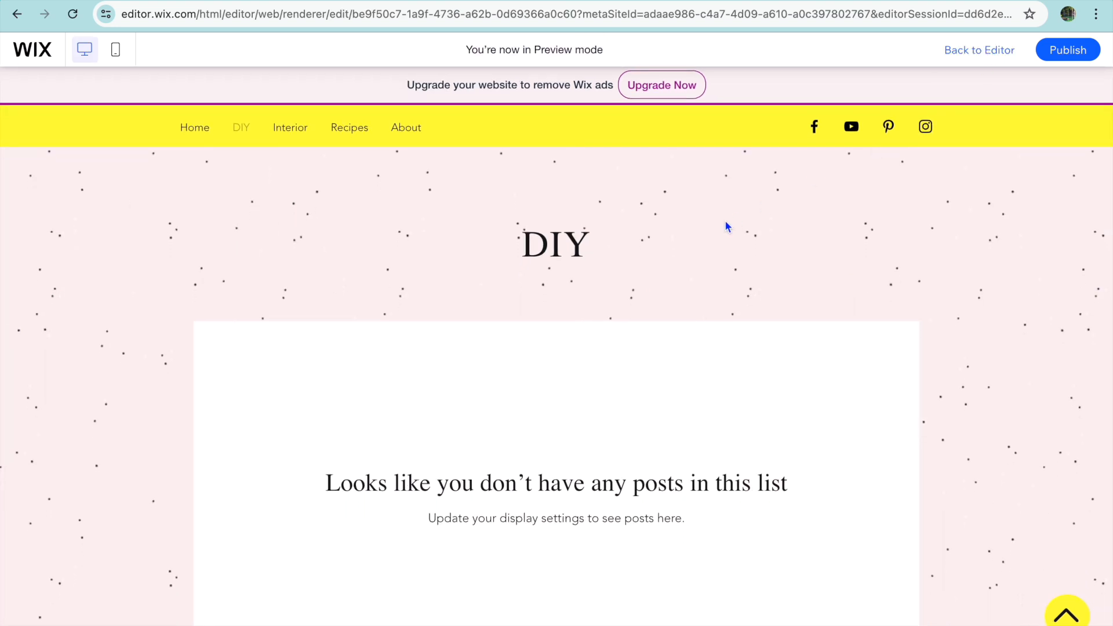
scroll(724, 220, down, 5)
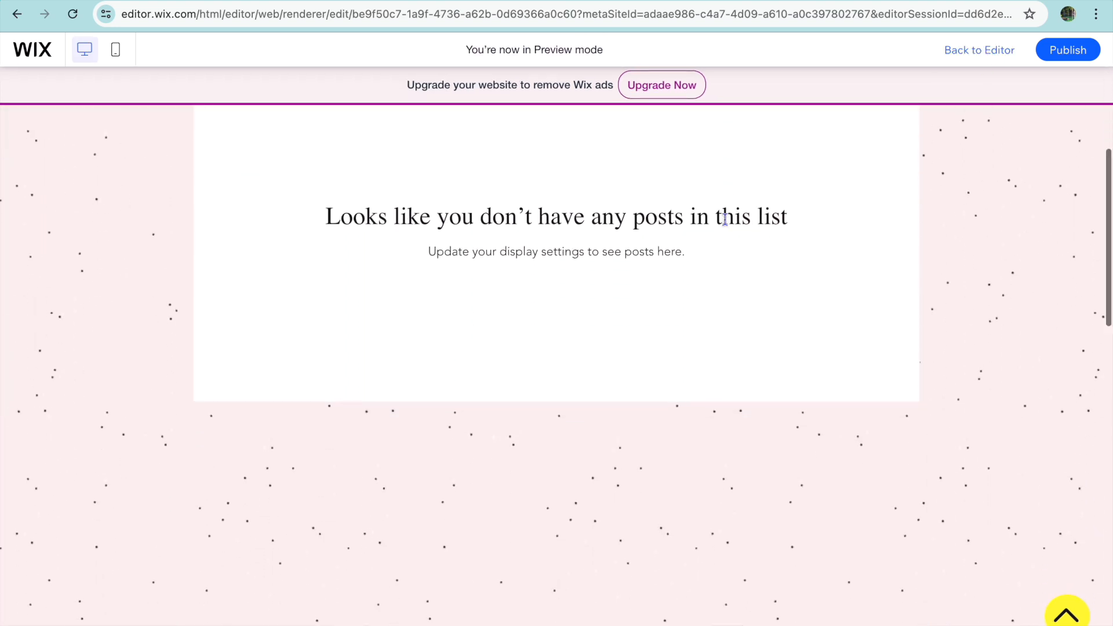
scroll(725, 219, up, 5)
click(181, 128)
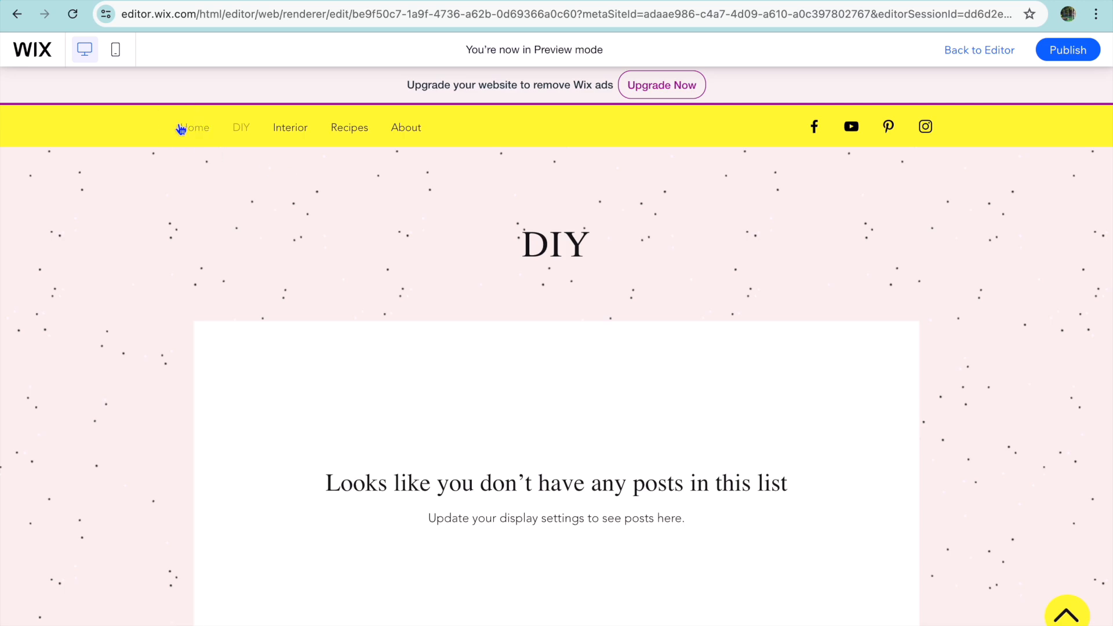